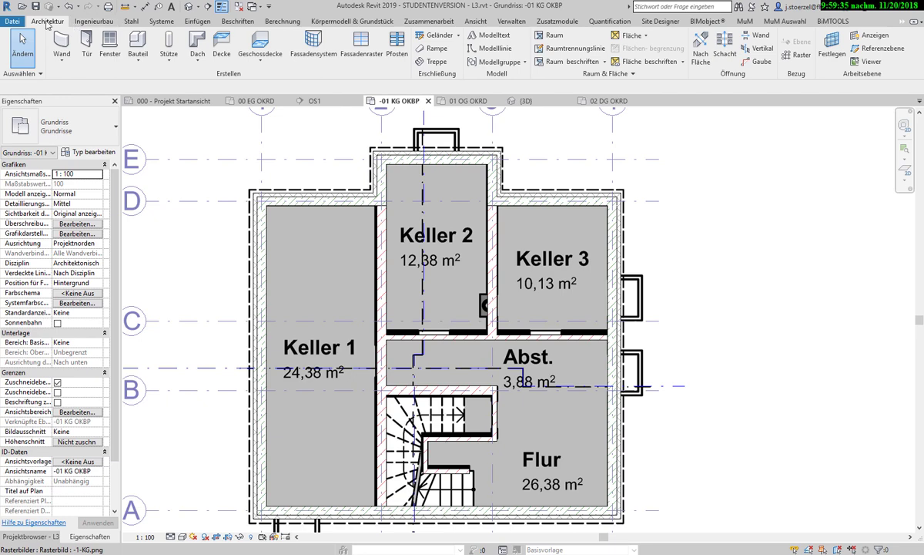
- Switch to the Ingenieurbau ribbon tab while on the basement plan -01 KG OKBP
{"action": "left_click", "coordinate": [91, 22]}
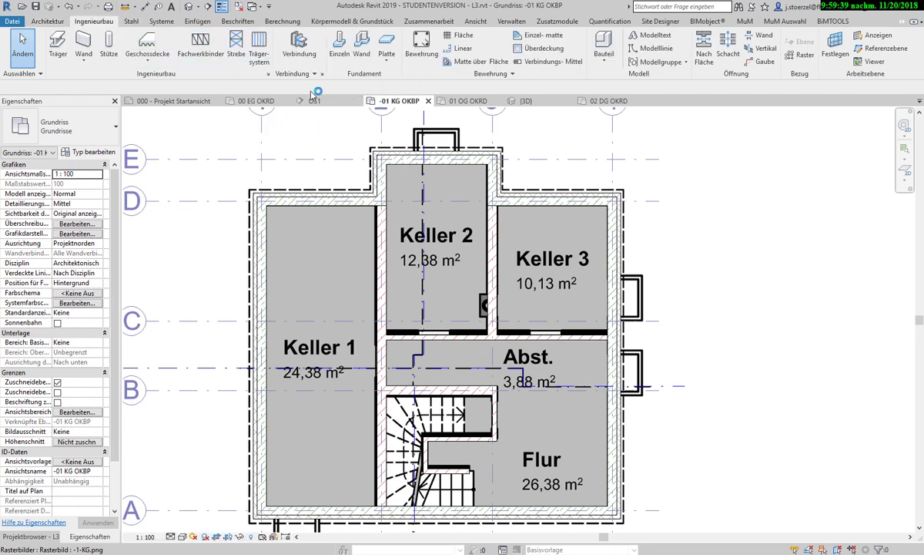
- Start a foundation slab (Fundament: Platte) and choose the Bodenplatte 20 Stahlbeton type
{"action": "left_click", "coordinate": [142, 53]}
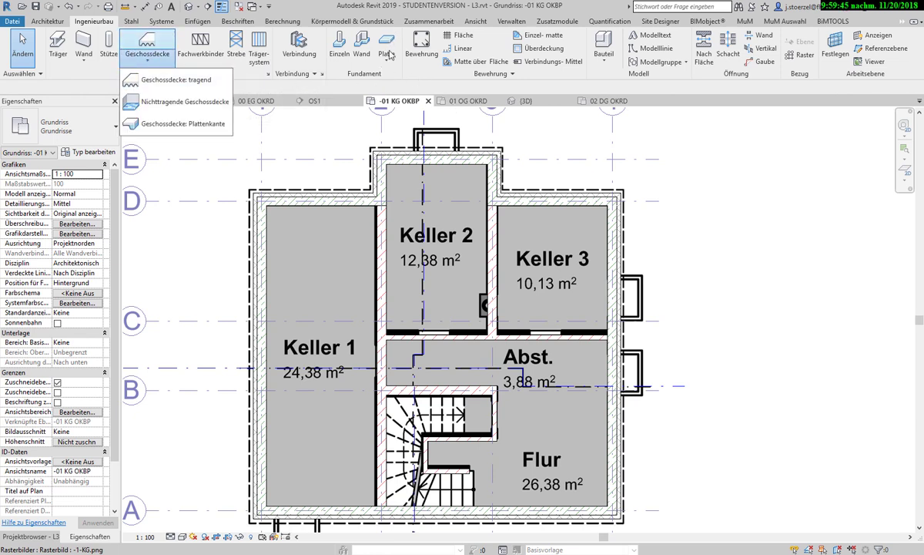
{"action": "left_click", "coordinate": [387, 55]}
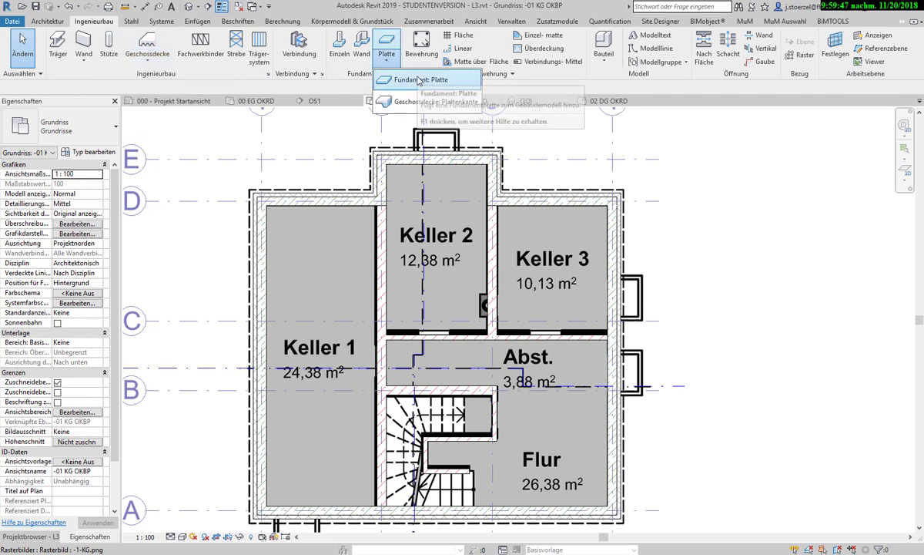
{"action": "left_click", "coordinate": [418, 80]}
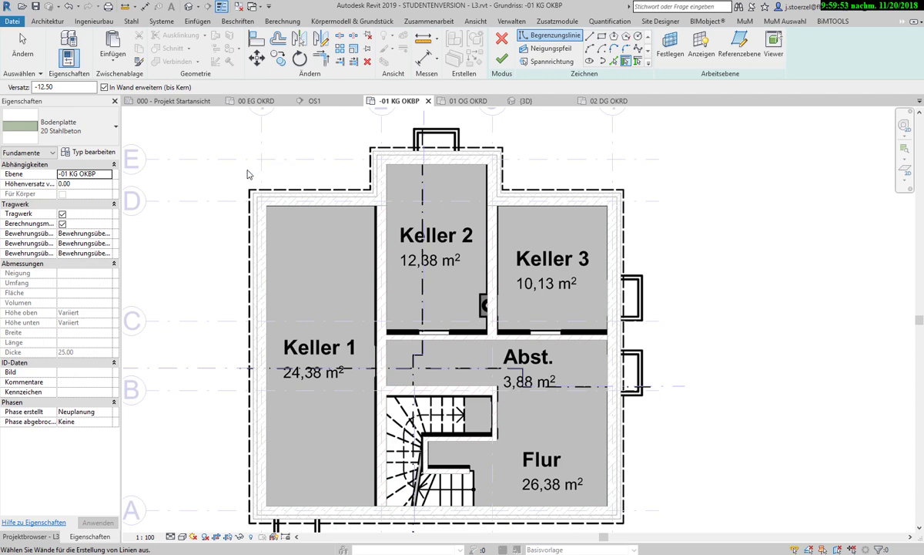
{"action": "scroll", "coordinate": [248, 174], "scroll_direction": "up", "scroll_amount": 1}
{"action": "scroll", "coordinate": [248, 174], "scroll_direction": "up", "scroll_amount": 1}
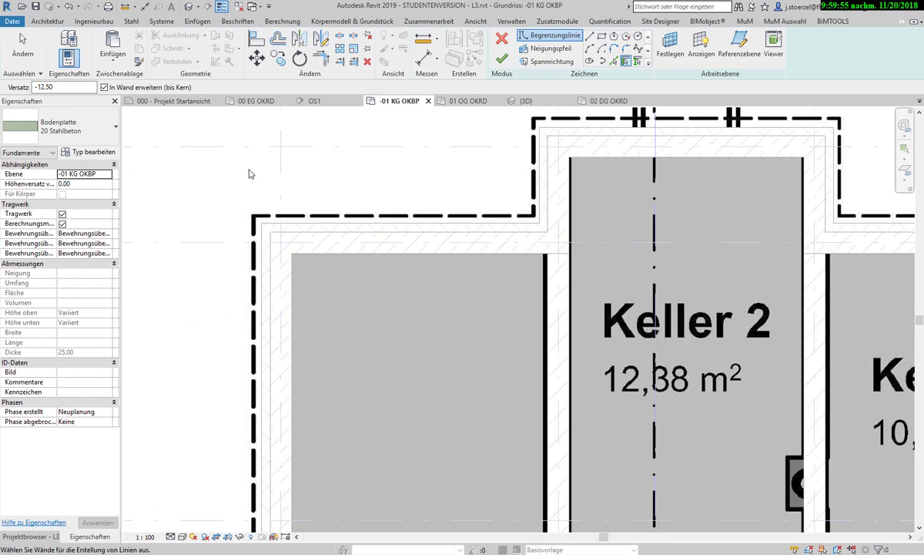
{"action": "left_click", "coordinate": [90, 128]}
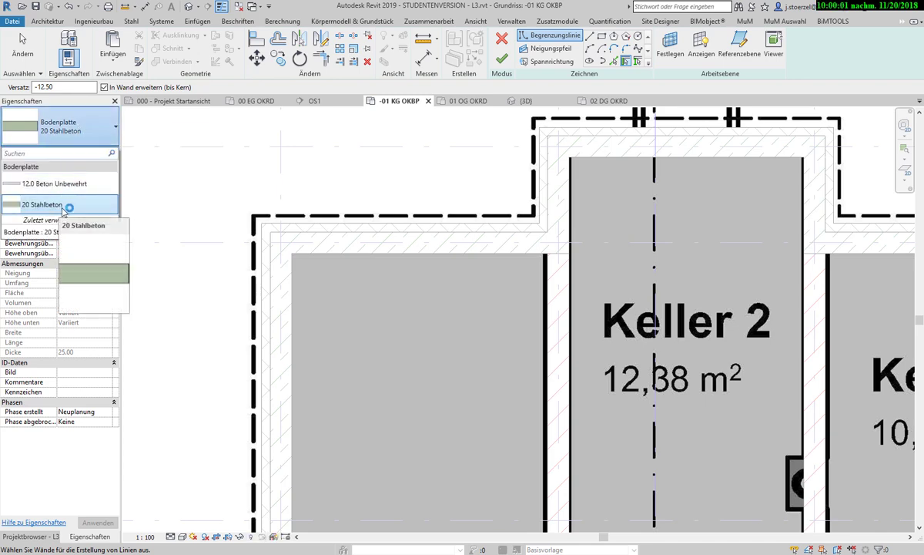
{"action": "left_click", "coordinate": [62, 205]}
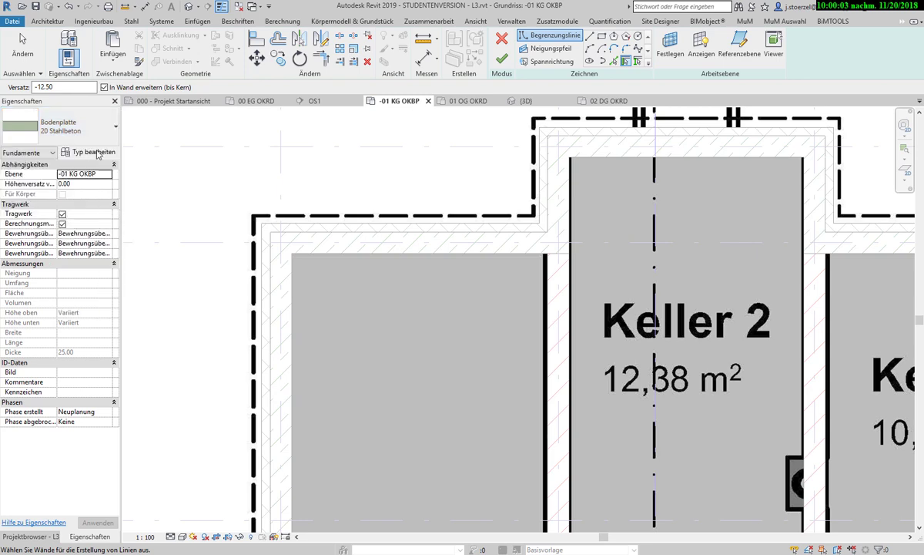
- Duplicate the 20 Stahlbeton slab type, naming the copy 25 Stahlbeton
{"action": "left_click", "coordinate": [96, 153]}
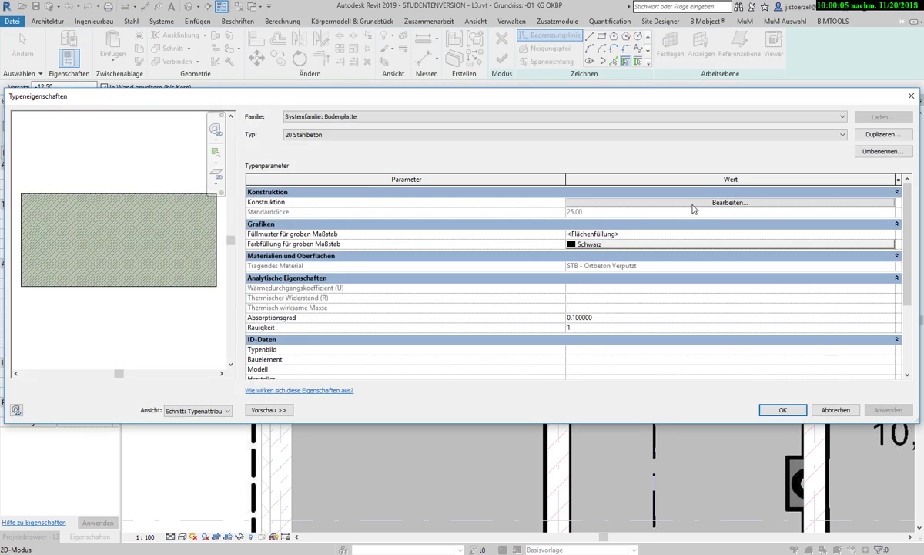
{"action": "left_click", "coordinate": [696, 202]}
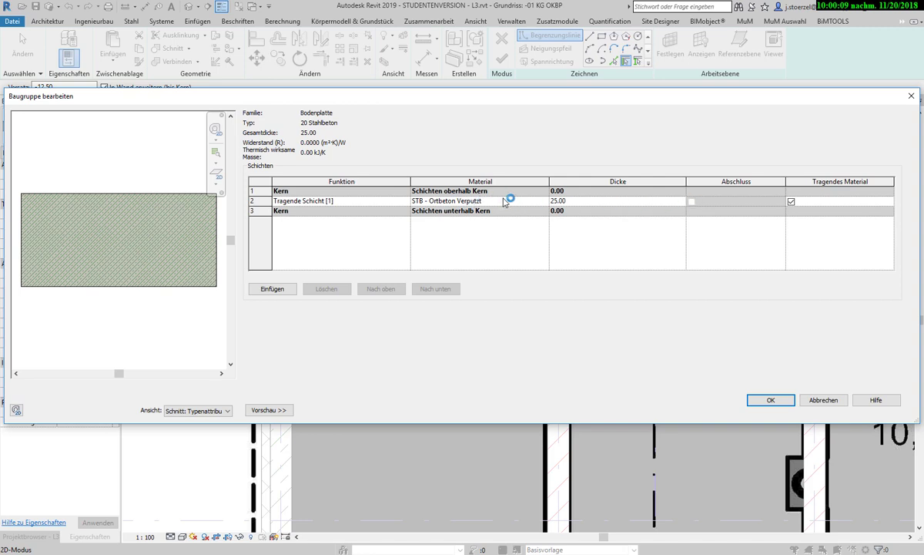
{"action": "left_click", "coordinate": [821, 401]}
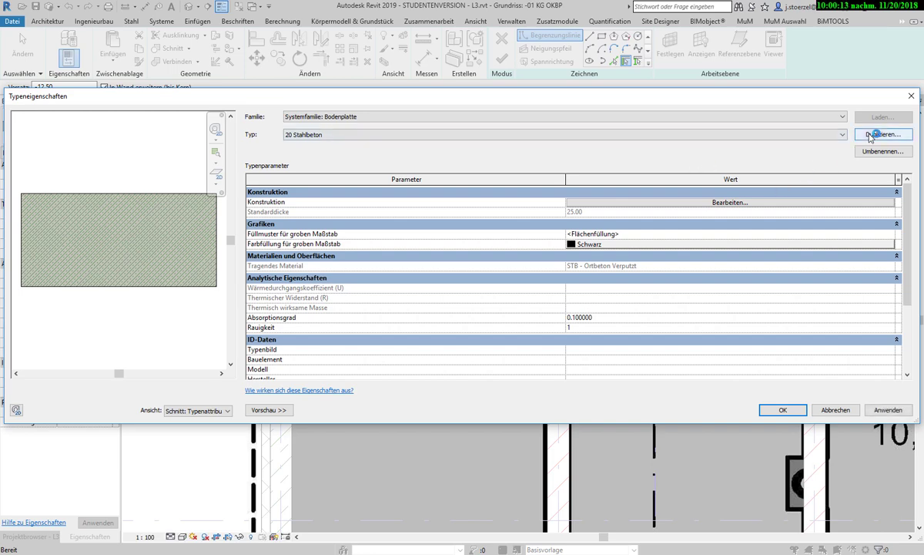
{"action": "left_click", "coordinate": [871, 136]}
{"action": "left_click", "coordinate": [541, 309]}
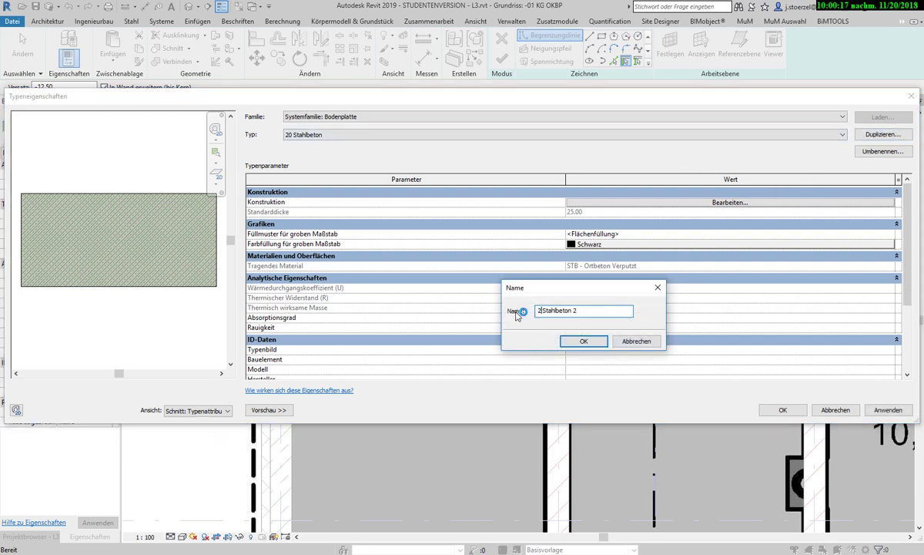
{"action": "type", "text": "25"}
- Confirm the 25 Stahlbeton type and set its core layer material to Stahlbeton - Ortbeton
{"action": "left_click", "coordinate": [584, 341]}
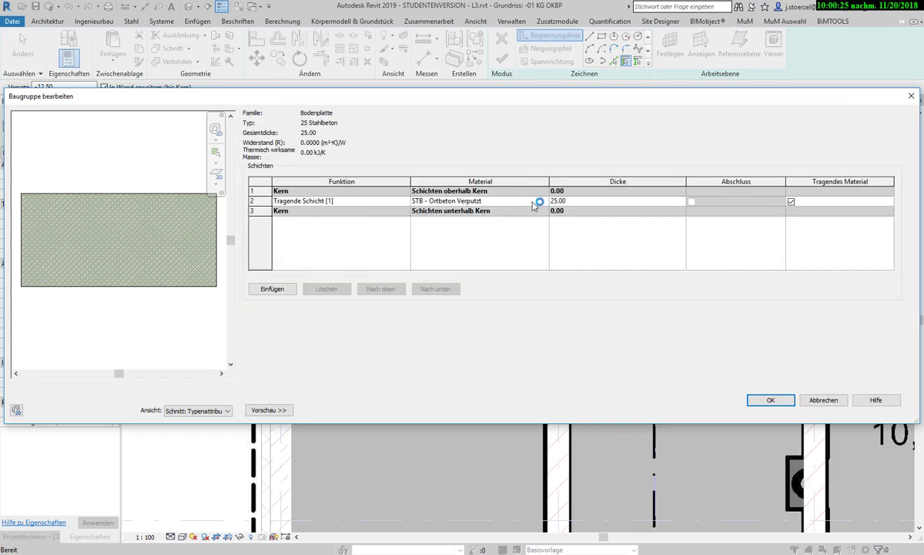
{"action": "left_click", "coordinate": [539, 202]}
{"action": "type", "text": "beton"}
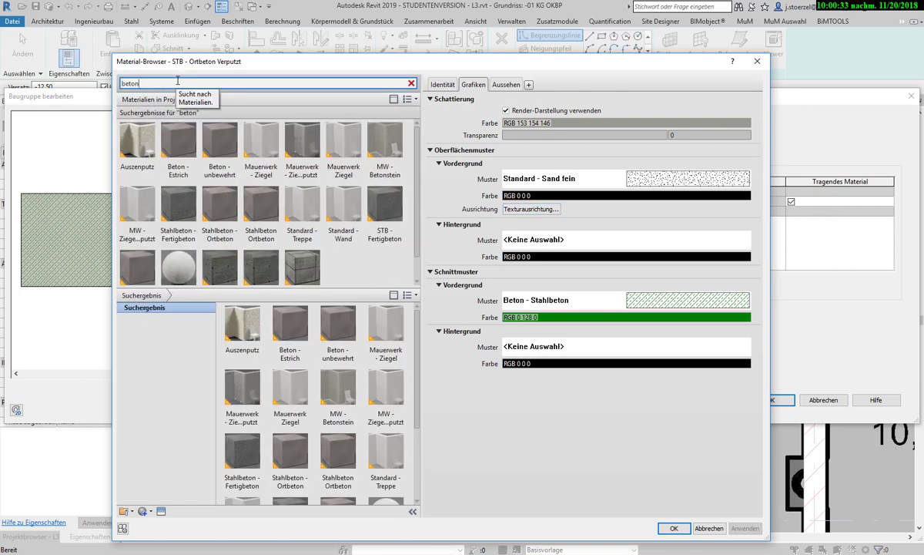
{"action": "left_click", "coordinate": [224, 206]}
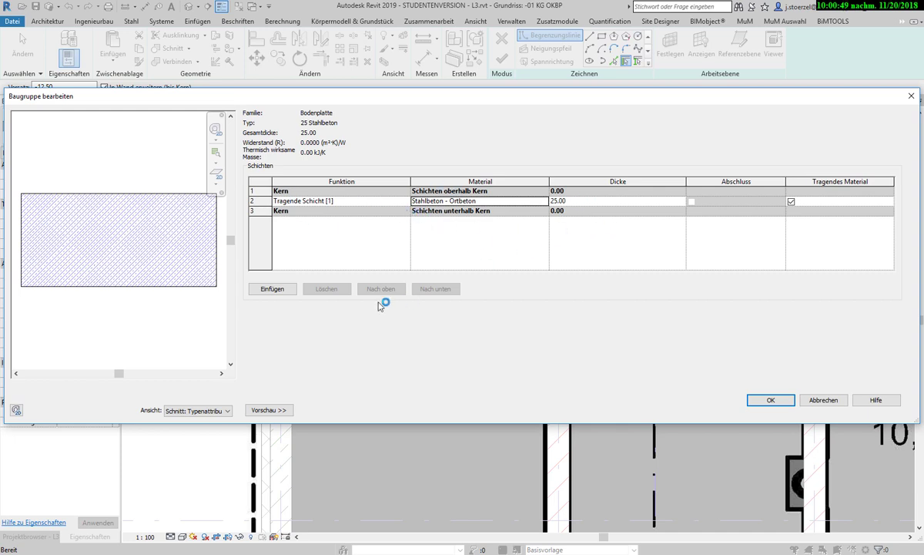
- Set the core layer to Träger [2] and add a Sperrschicht layer below the core
{"action": "left_click", "coordinate": [370, 199]}
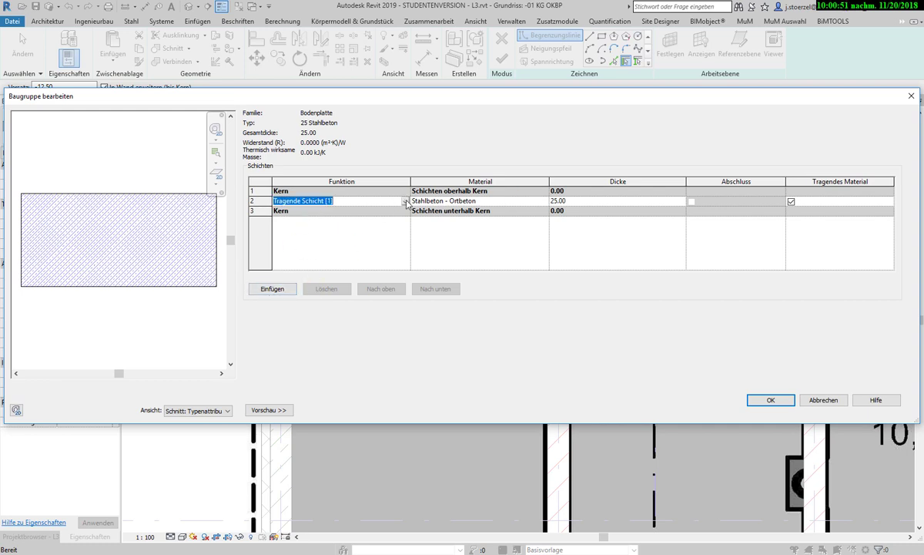
{"action": "left_click", "coordinate": [383, 199]}
{"action": "left_click", "coordinate": [291, 219]}
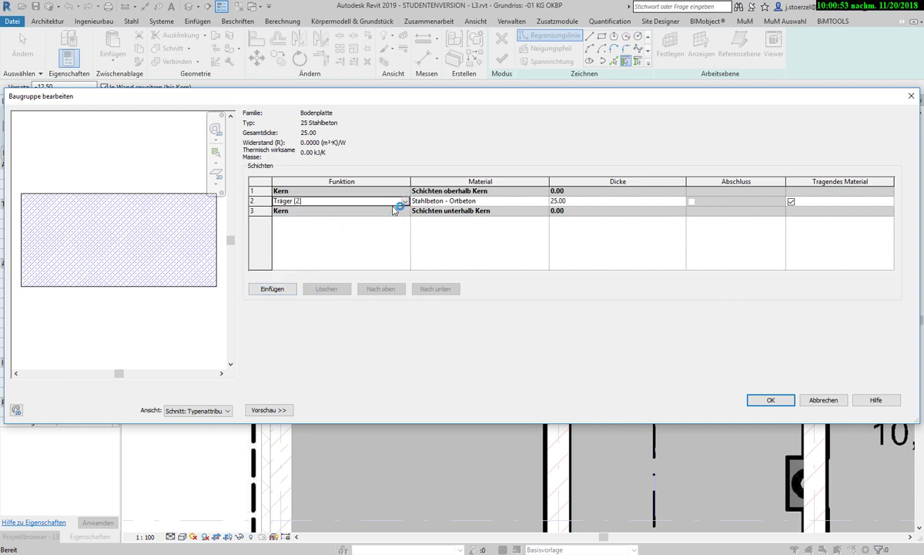
{"action": "left_click", "coordinate": [270, 288]}
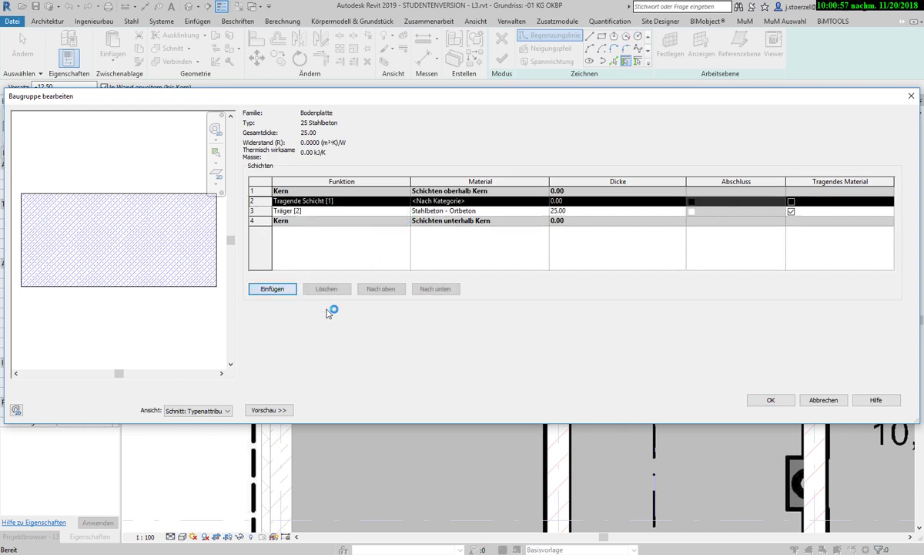
{"action": "left_click", "coordinate": [432, 289]}
{"action": "left_click", "coordinate": [431, 289]}
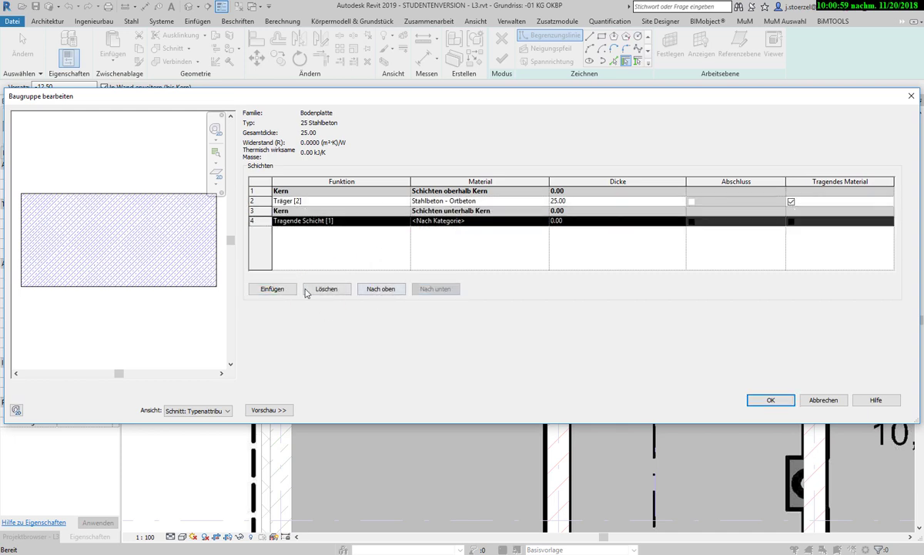
{"action": "left_click", "coordinate": [385, 219]}
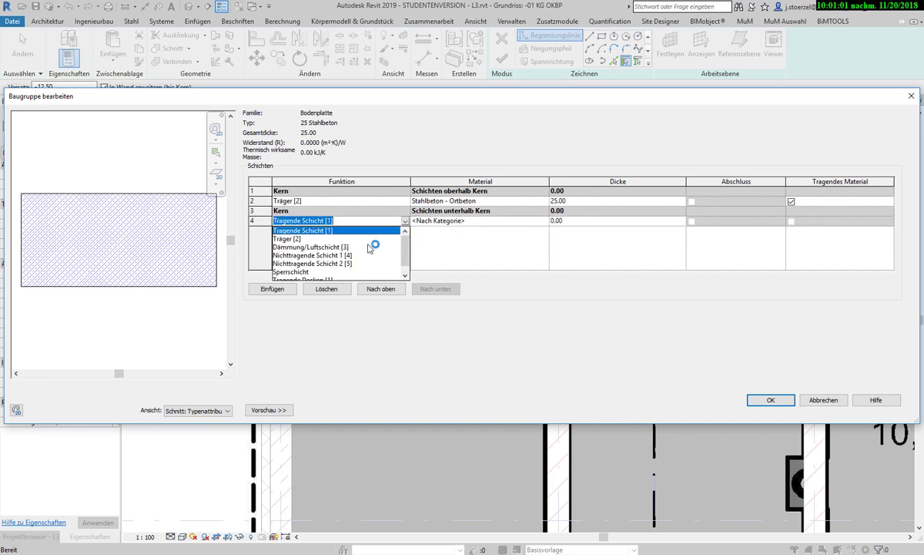
{"action": "left_click", "coordinate": [301, 271]}
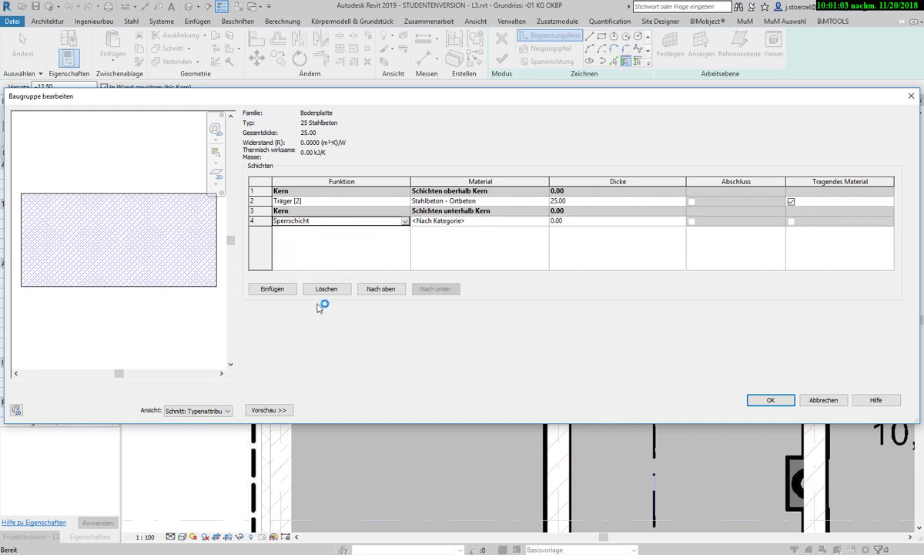
- Add a bottom Tragende Schicht [1] layer with thickness 35
{"action": "left_click", "coordinate": [300, 200]}
{"action": "left_click", "coordinate": [271, 289]}
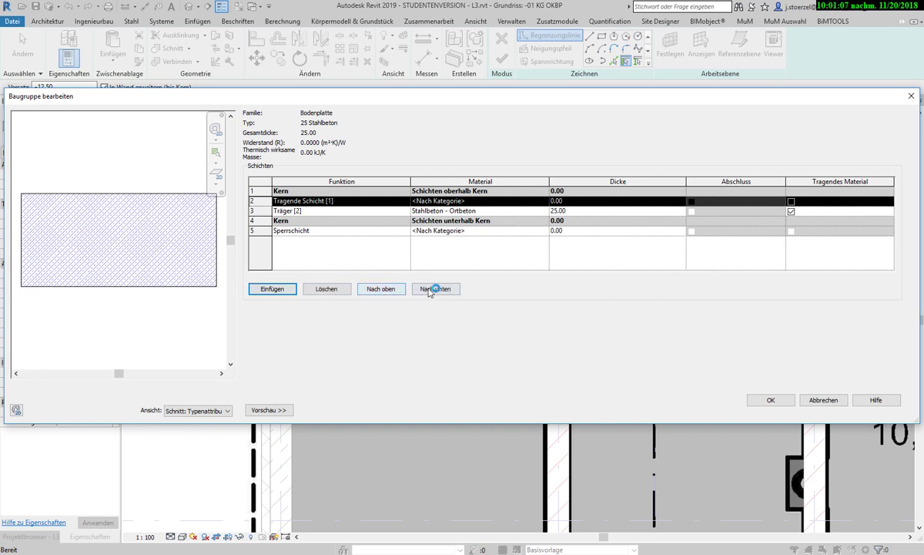
{"action": "left_click", "coordinate": [433, 289]}
{"action": "left_click", "coordinate": [433, 289]}
{"action": "left_click", "coordinate": [386, 221]}
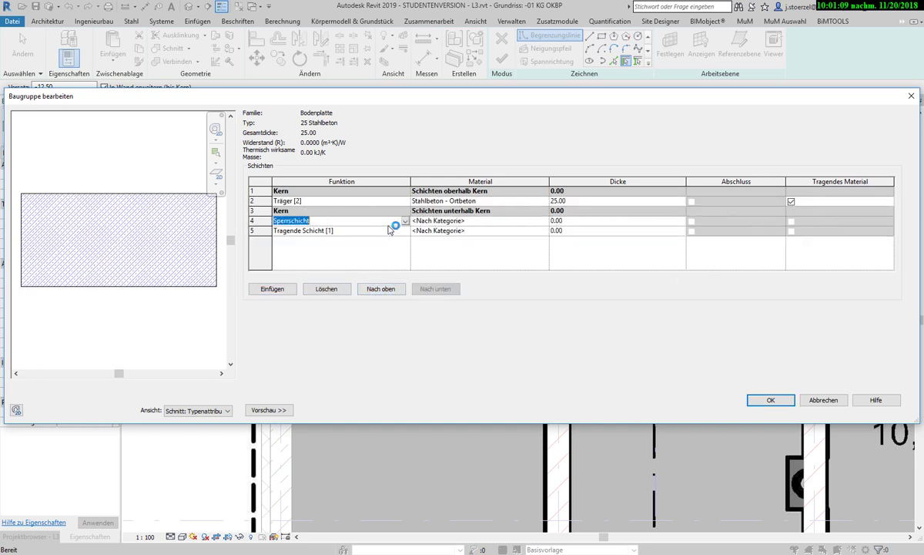
{"action": "left_click", "coordinate": [397, 230]}
{"action": "left_click", "coordinate": [405, 230]}
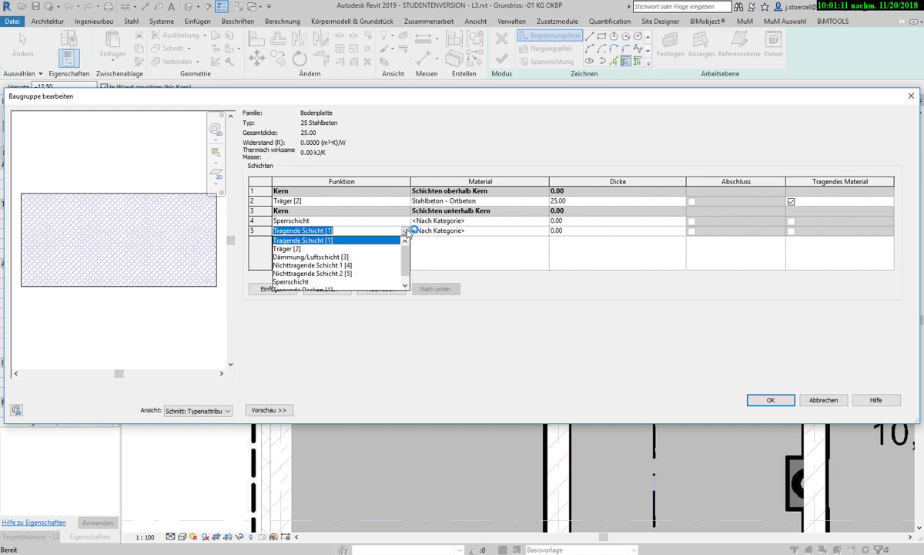
{"action": "scroll", "coordinate": [389, 270], "scroll_direction": "down", "scroll_amount": 1}
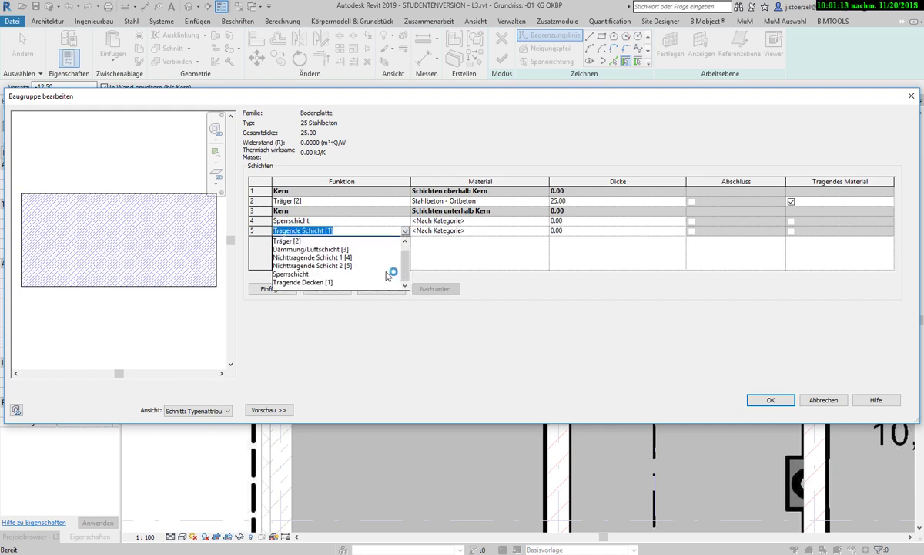
{"action": "scroll", "coordinate": [407, 257], "scroll_direction": "up", "scroll_amount": 1}
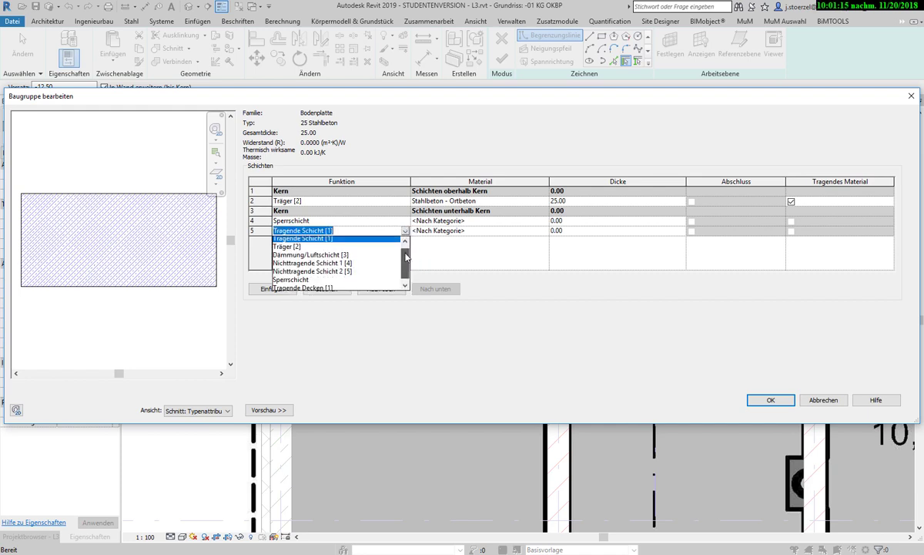
{"action": "left_click", "coordinate": [362, 238]}
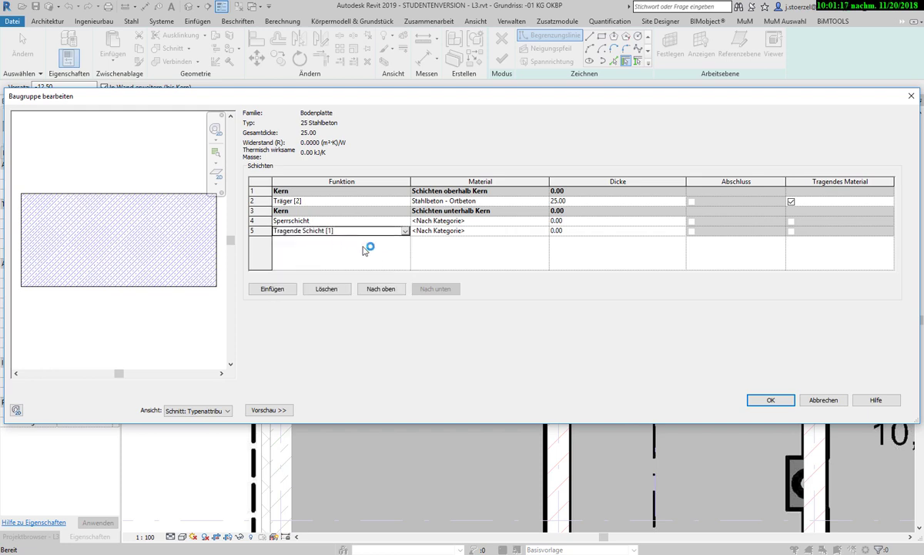
{"action": "left_click", "coordinate": [579, 231]}
{"action": "type", "text": "35"}
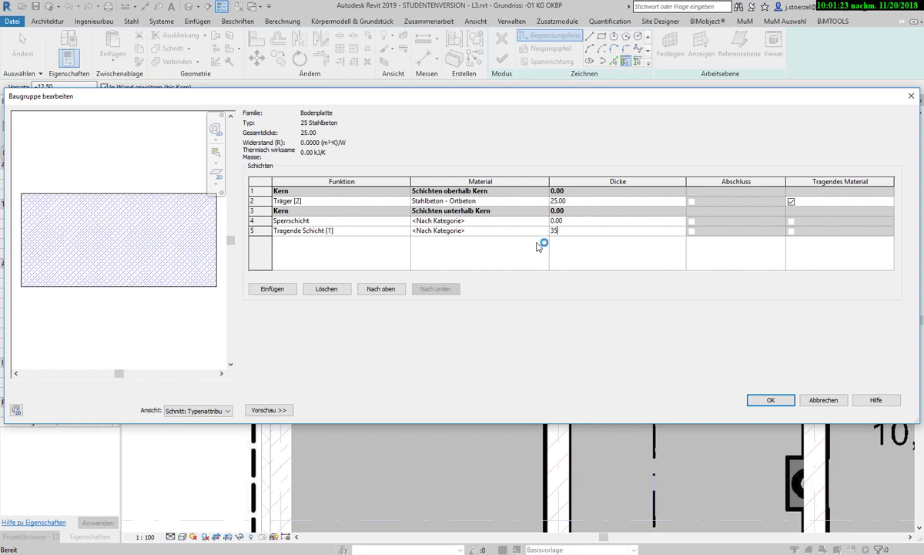
- Search the Material-Browser and assign Dach - EPDM-Sperrschicht to the Sperrschicht layer
{"action": "left_click", "coordinate": [505, 221]}
{"action": "left_click", "coordinate": [546, 220]}
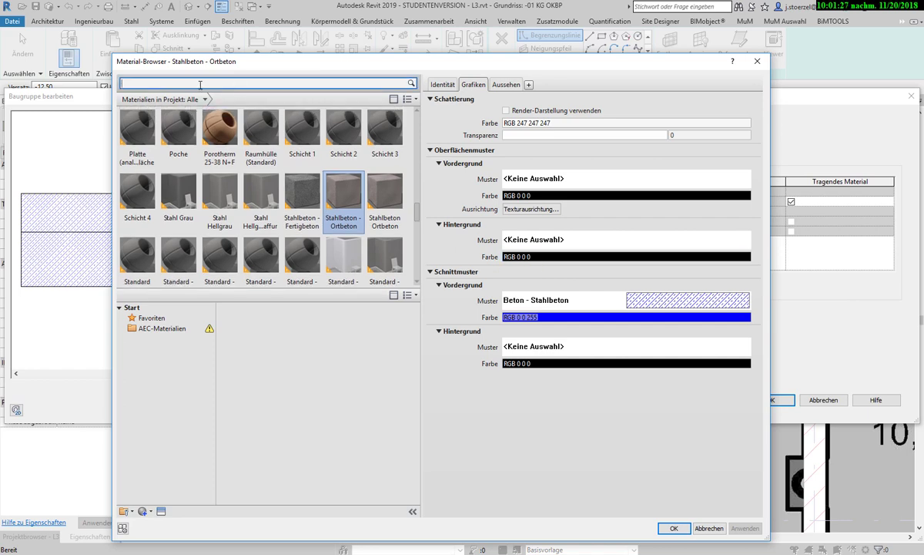
{"action": "type", "text": "di"}
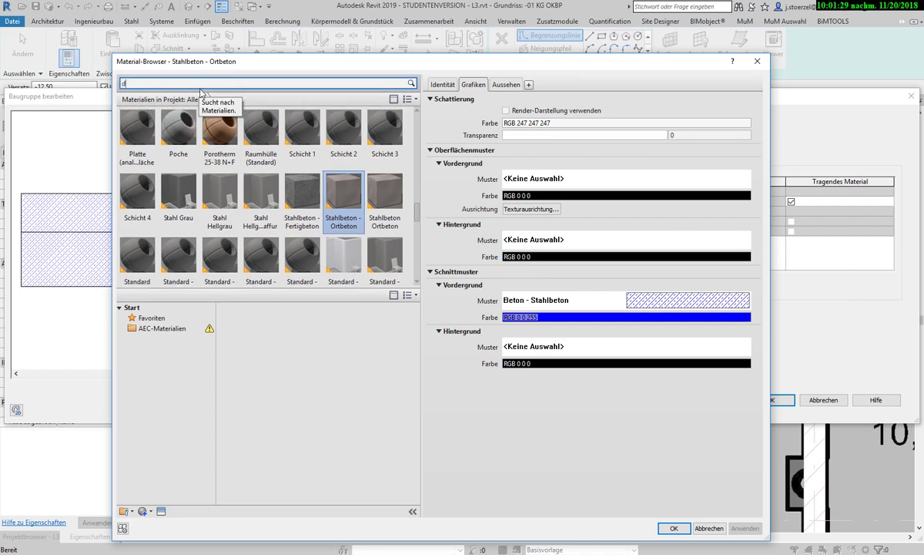
{"action": "type", "text": "cht"}
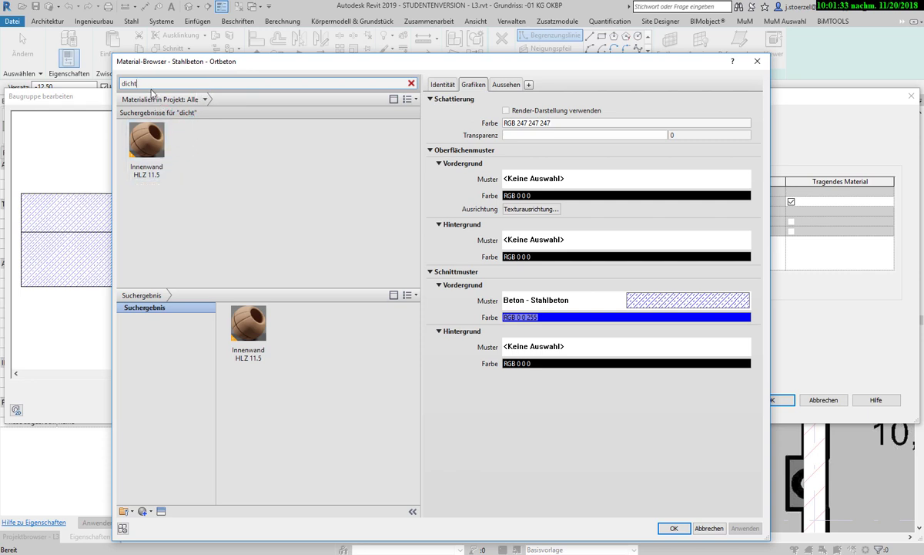
{"action": "double_click", "coordinate": [128, 83]}
{"action": "type", "text": "r"}
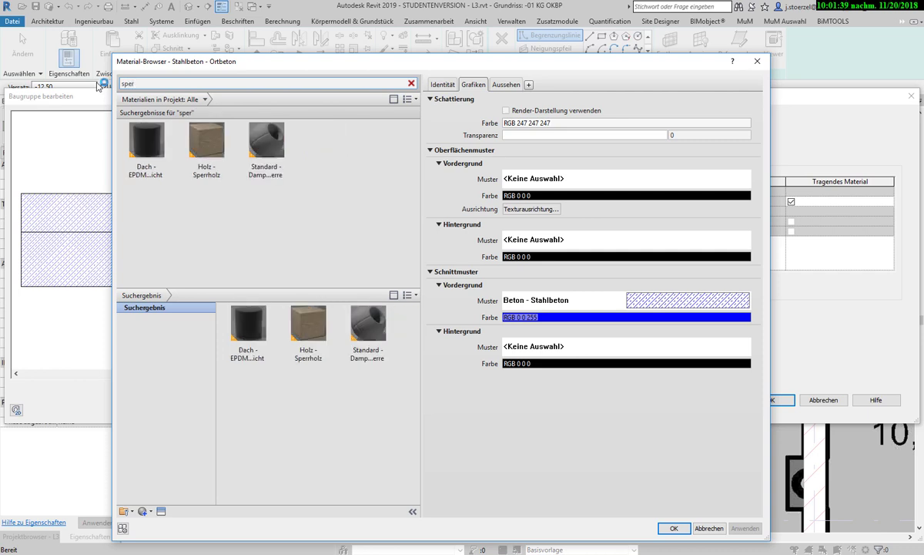
{"action": "type", "text": "r"}
{"action": "left_click", "coordinate": [238, 359]}
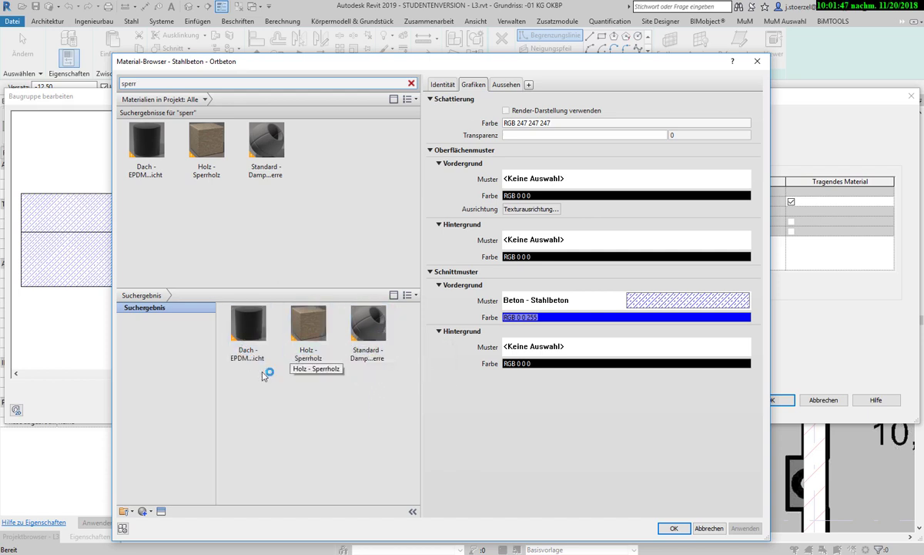
{"action": "double_click", "coordinate": [253, 335]}
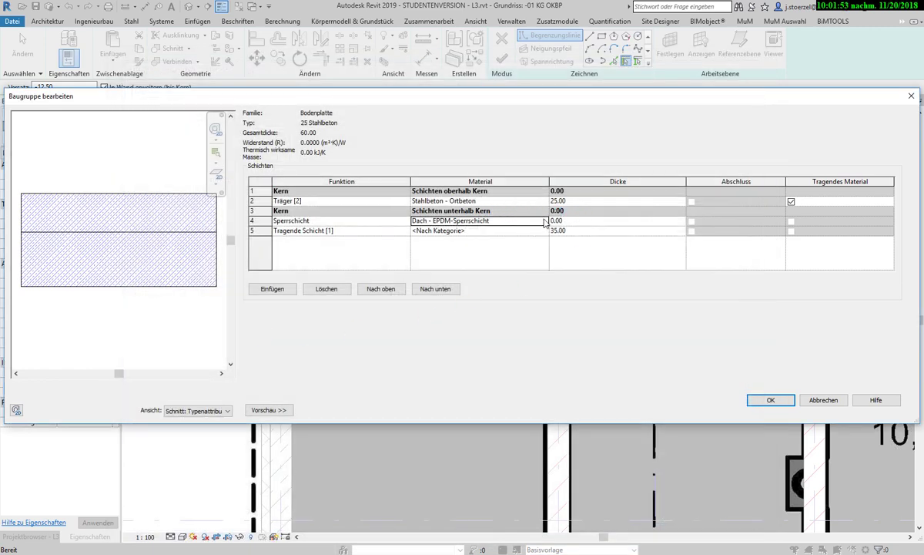
- Duplicate the Dach - EPDM-Sperrschicht material as PE-Folie and apply it to the Sperrschicht layer
{"action": "left_click", "coordinate": [537, 222]}
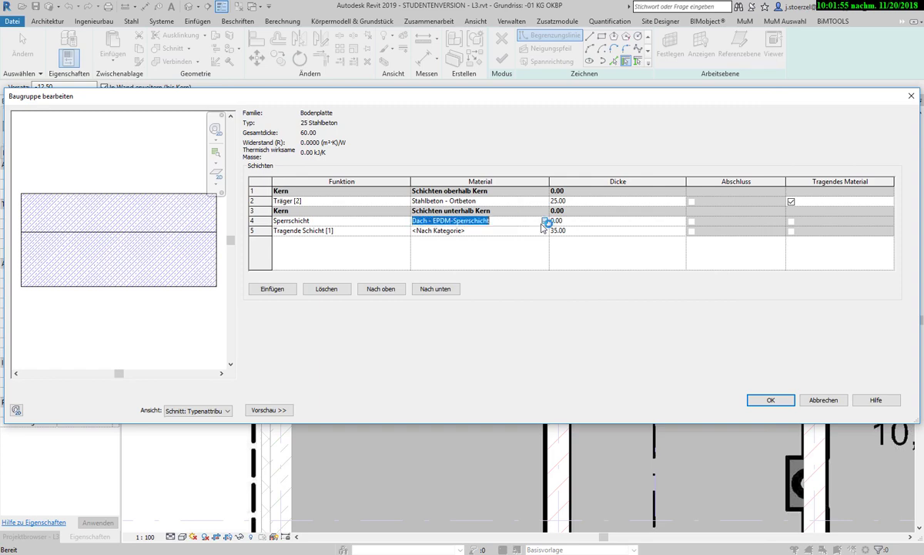
{"action": "left_click", "coordinate": [543, 221]}
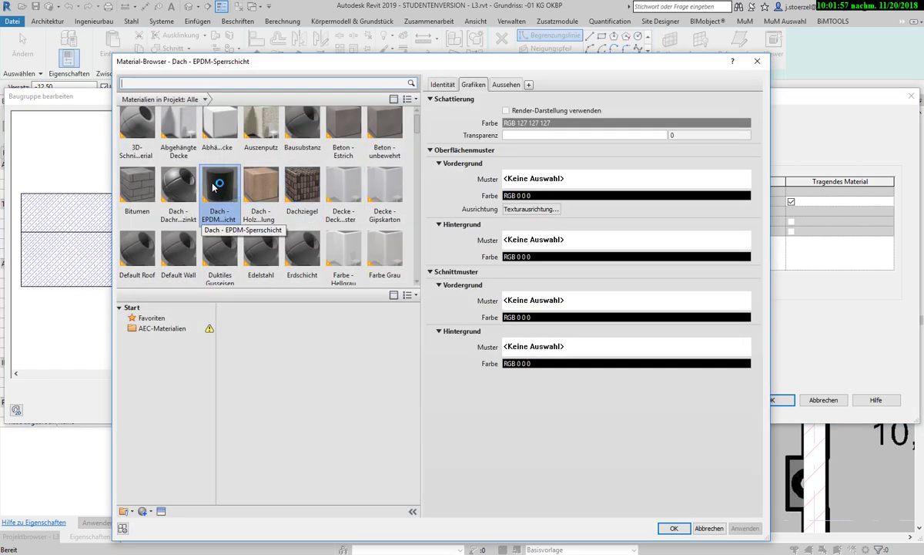
{"action": "right_click", "coordinate": [218, 183]}
{"action": "left_click", "coordinate": [258, 201]}
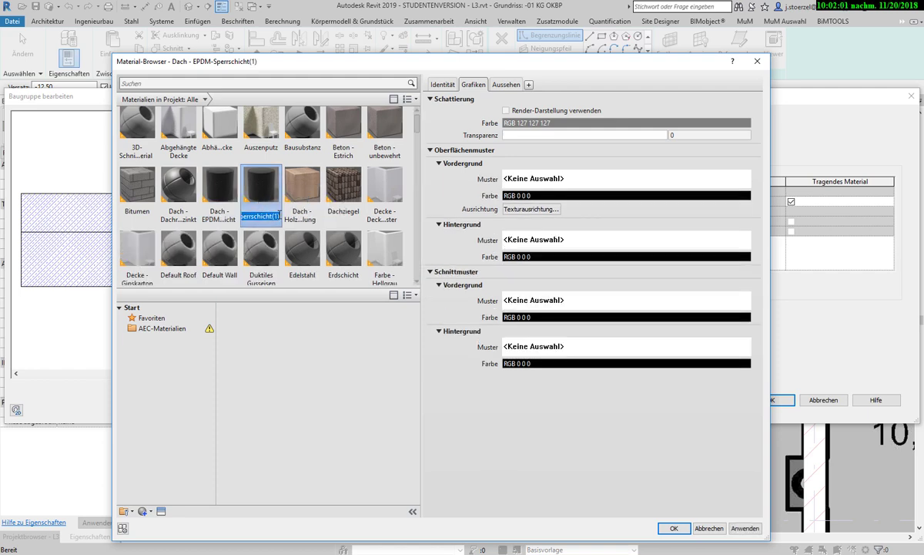
{"action": "key", "text": "Return"}
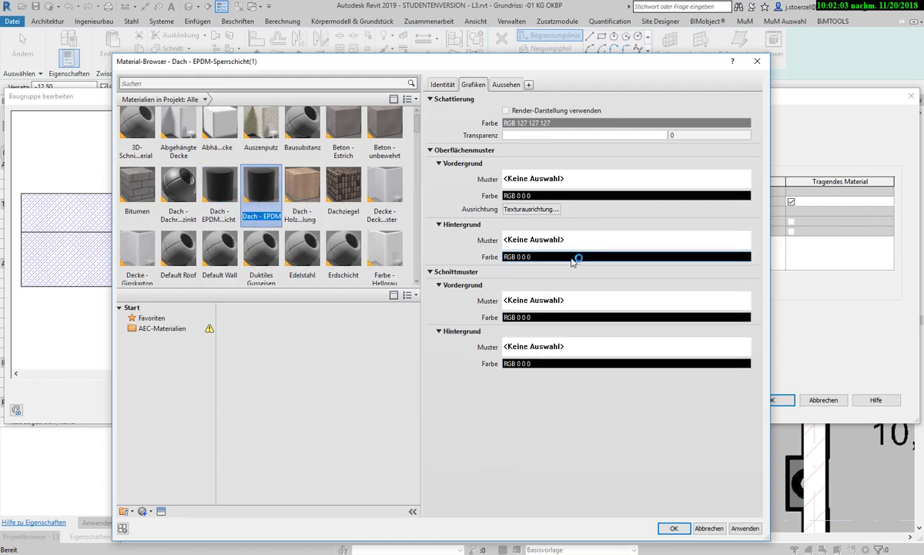
{"action": "type", "text": "PE)"}
{"action": "type", "text": "ie"}
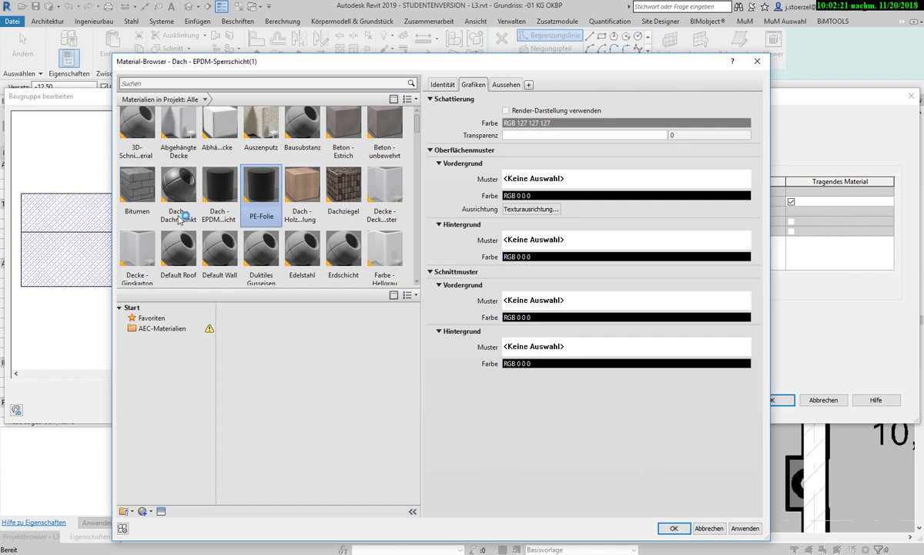
{"action": "left_click", "coordinate": [673, 528]}
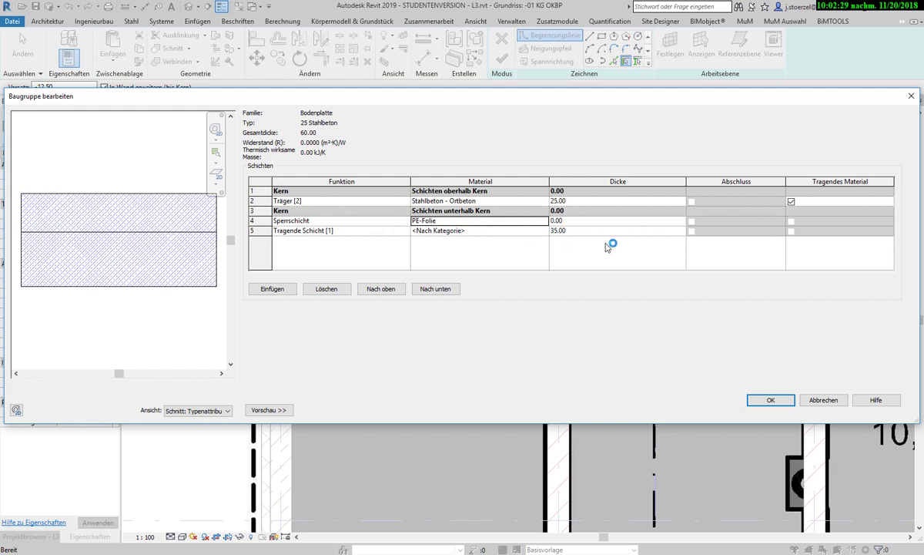
- Search 'k' and assign Naturstein - Kies to the 35-thick Tragende Schicht layer
{"action": "left_click", "coordinate": [574, 222]}
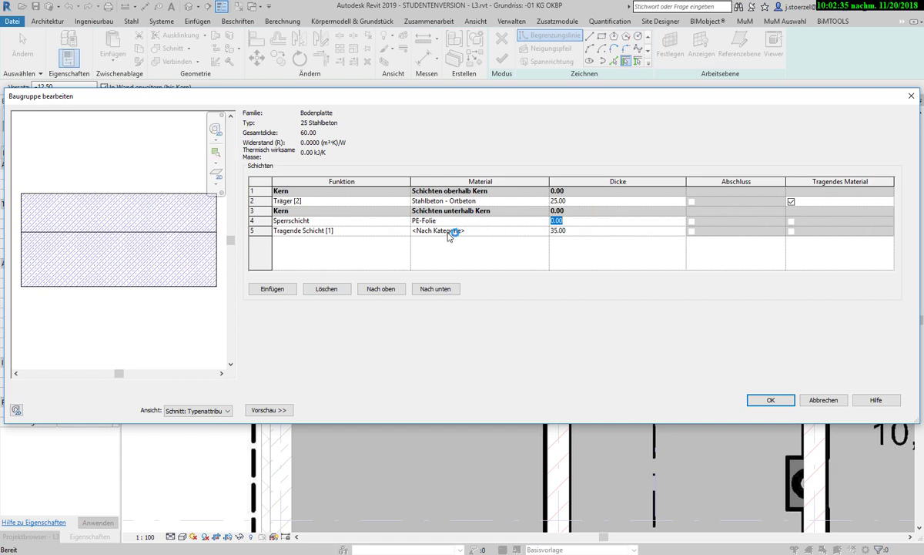
{"action": "left_click", "coordinate": [530, 231]}
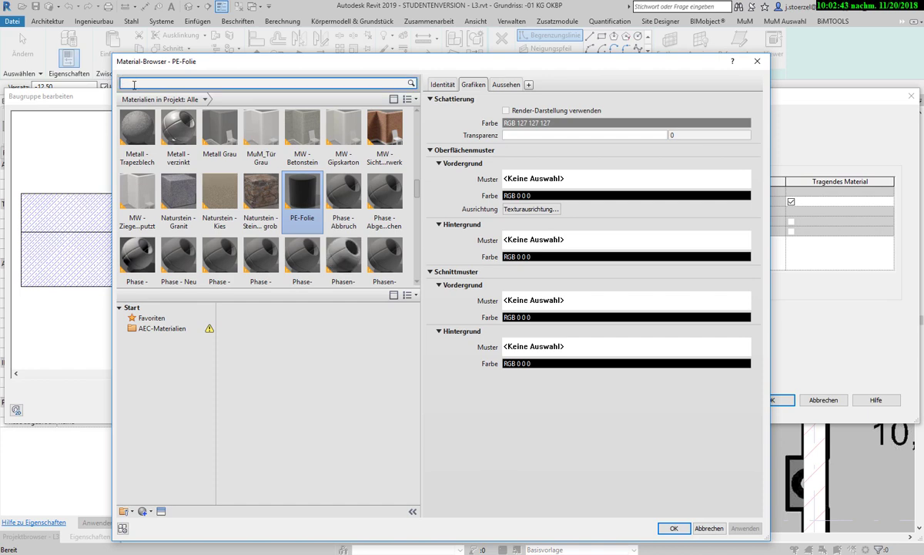
{"action": "type", "text": "kies"}
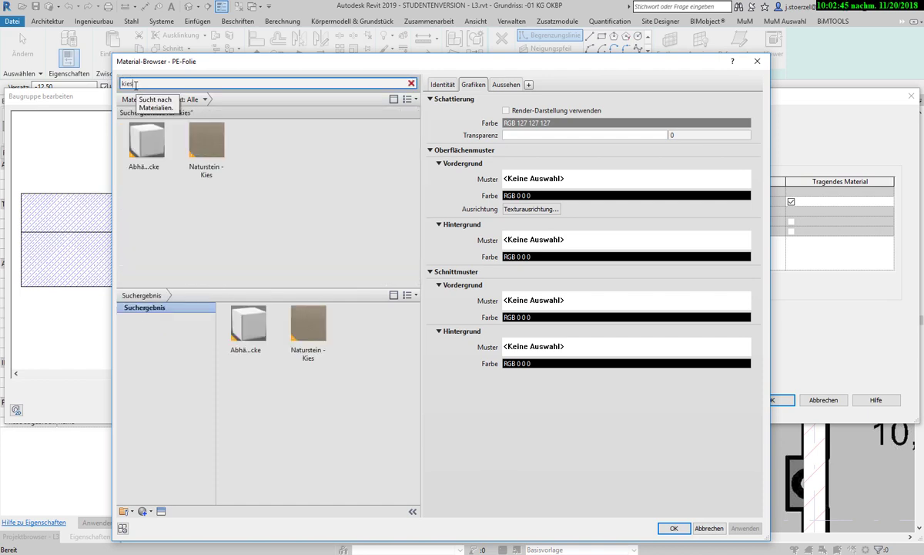
{"action": "left_click", "coordinate": [313, 343]}
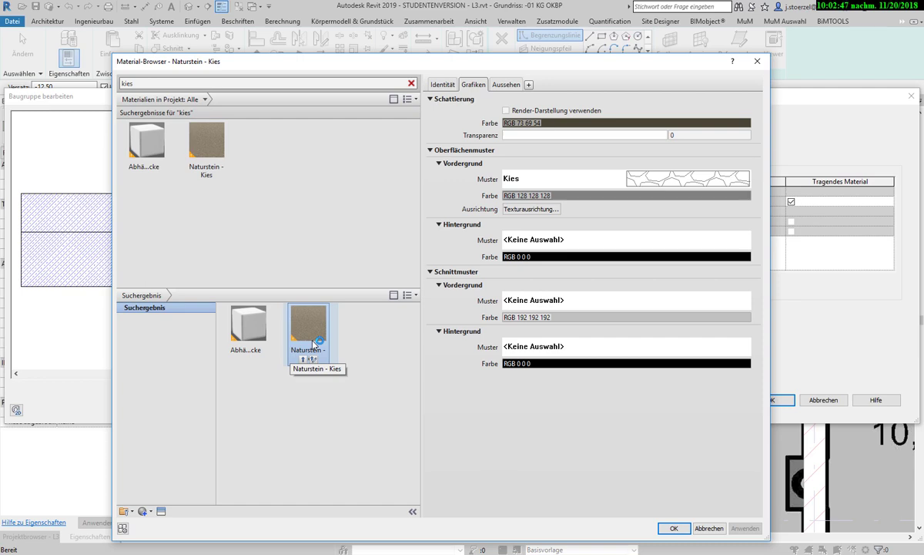
{"action": "double_click", "coordinate": [310, 328]}
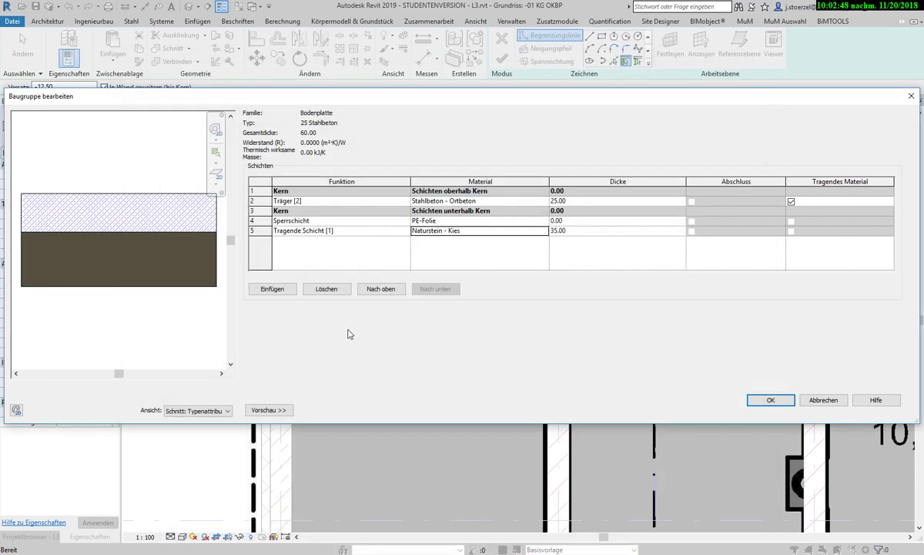
{"action": "left_click", "coordinate": [544, 231]}
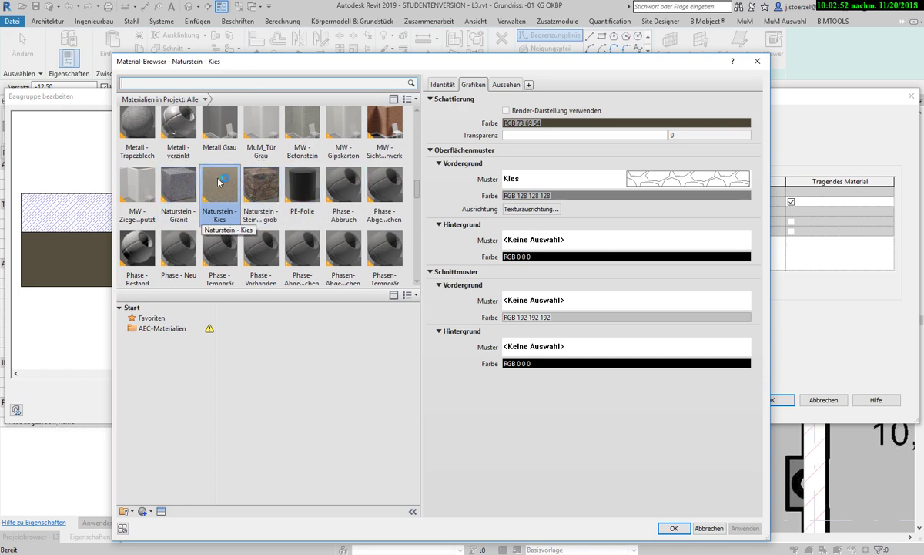
- Duplicate Naturstein - Kies and name the new material Sauberkeitsschicht
{"action": "right_click", "coordinate": [220, 181]}
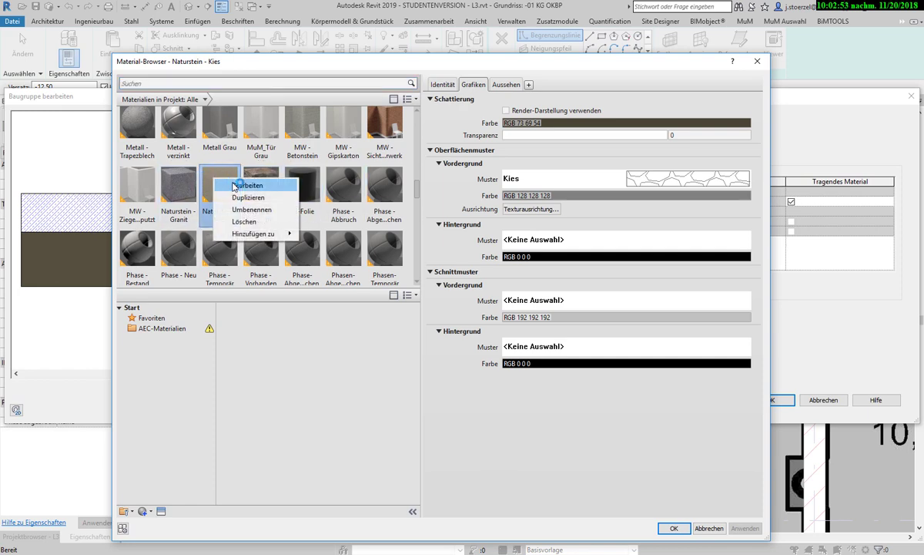
{"action": "left_click", "coordinate": [245, 197]}
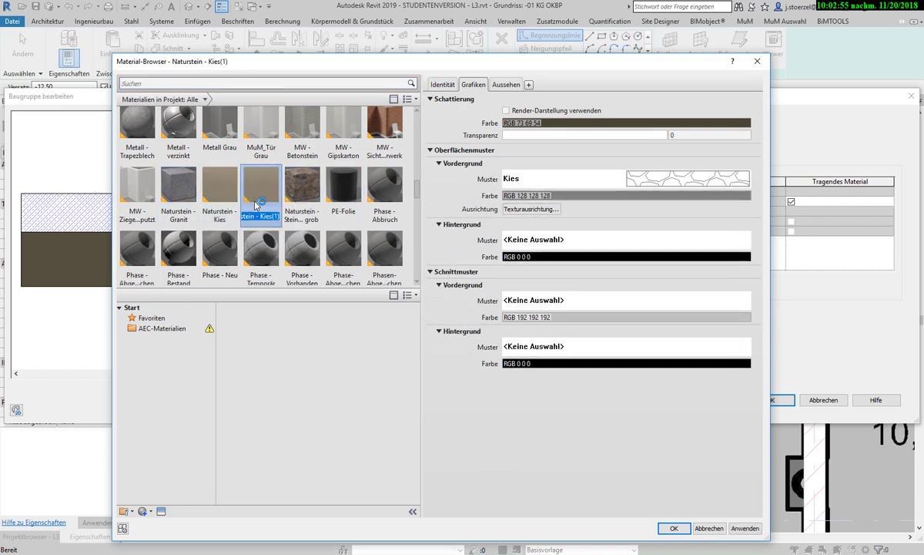
{"action": "type", "text": "Sau"}
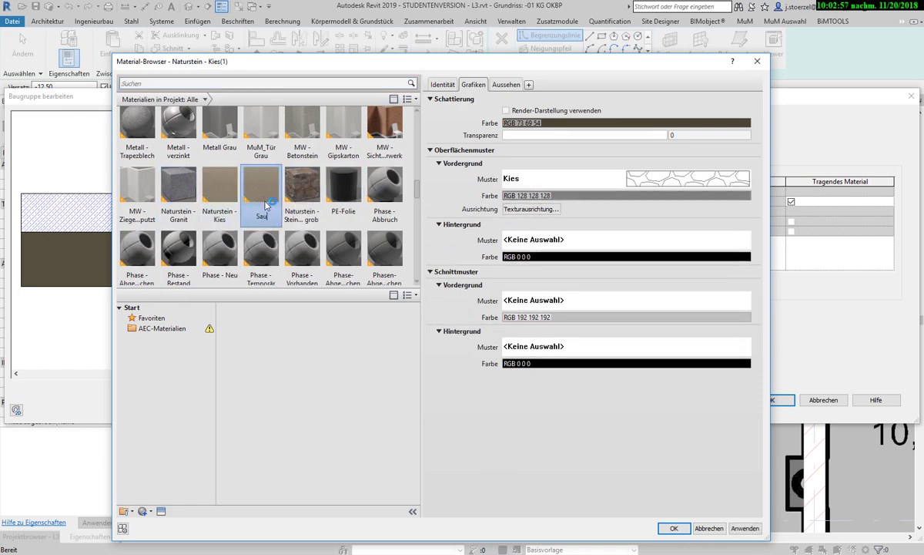
{"action": "type", "text": "erkeitsschicht"}
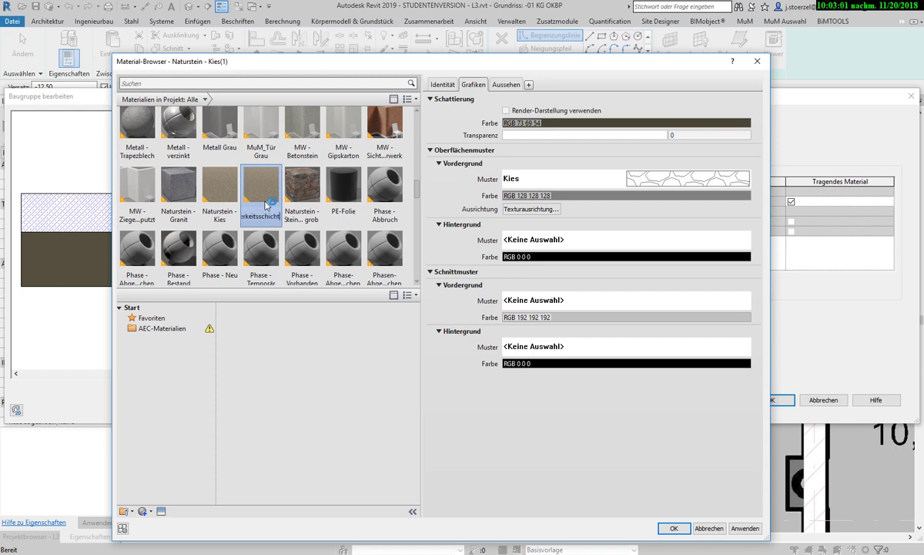
{"action": "key", "text": "Return"}
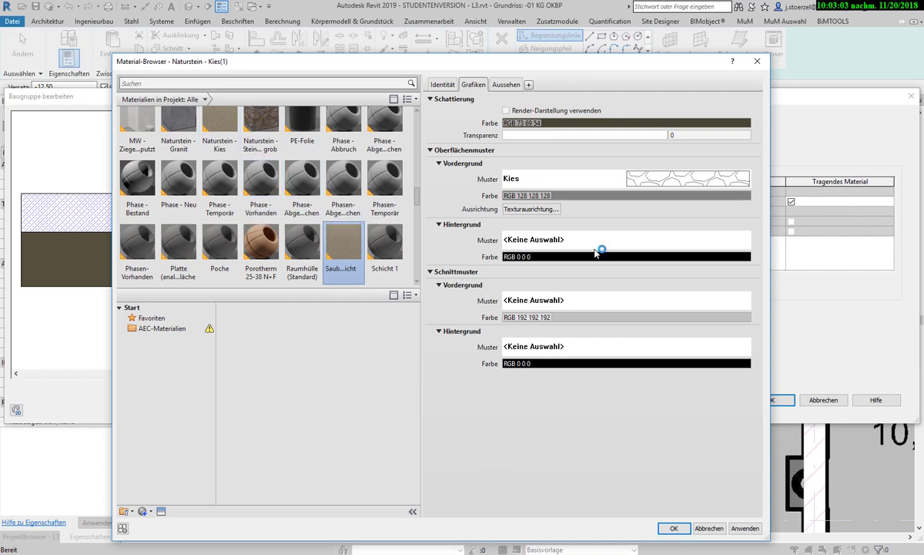
- Pick Allgemein - Kies 2 as the Sauberkeitsschicht material's cut pattern
{"action": "left_click", "coordinate": [578, 301]}
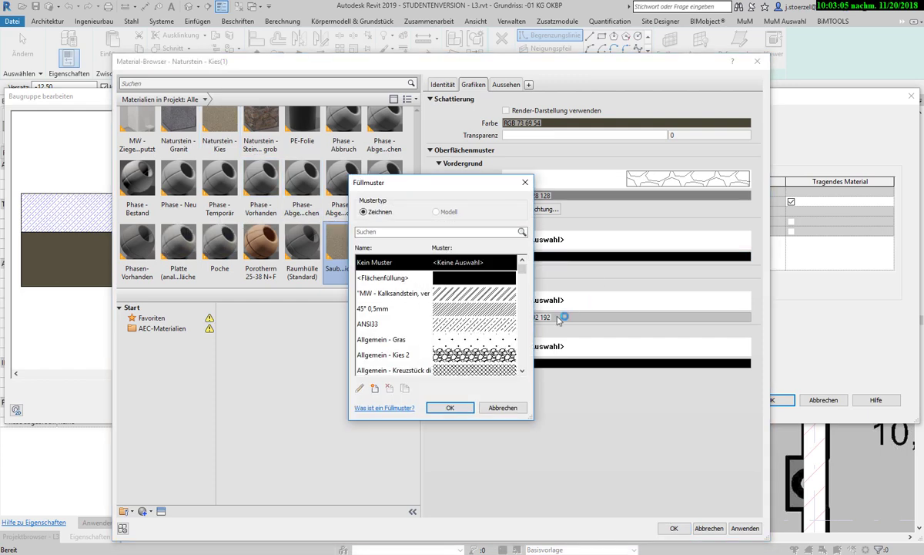
{"action": "left_click", "coordinate": [492, 356]}
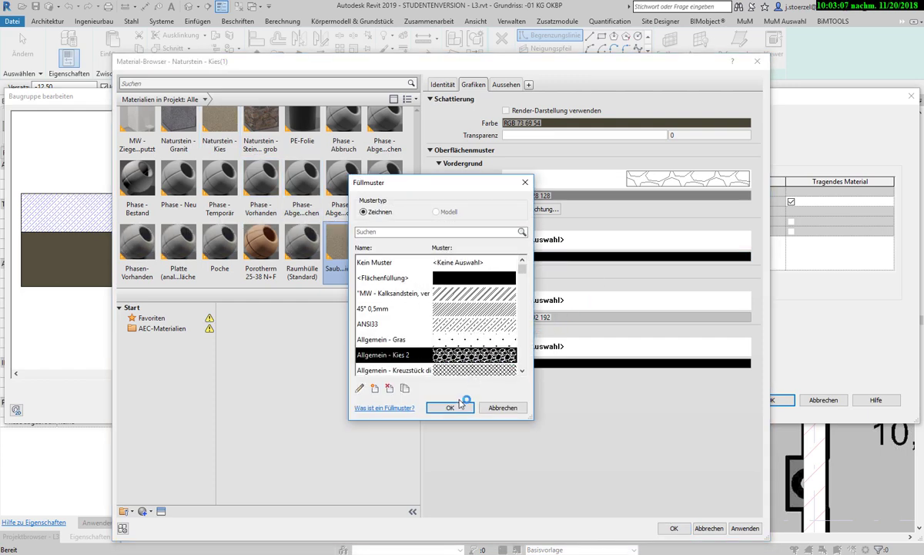
{"action": "left_click", "coordinate": [455, 407]}
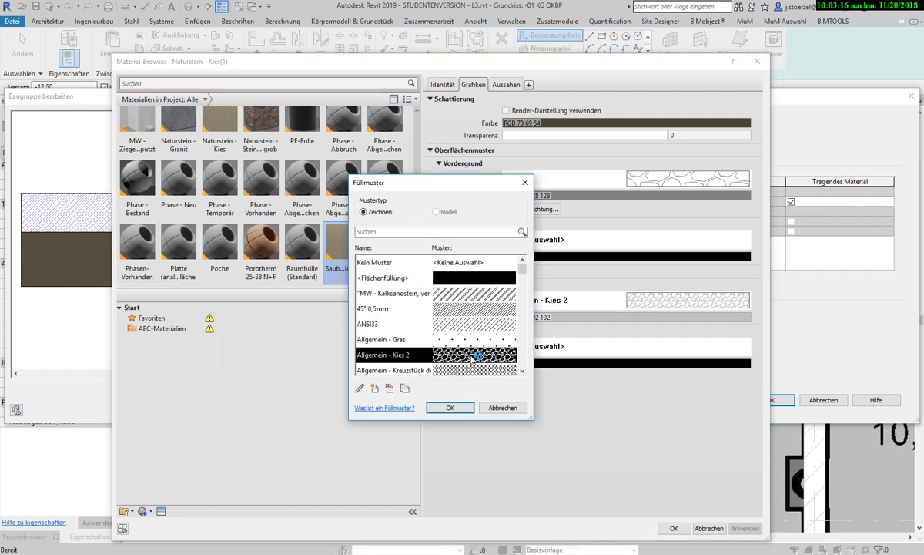
- Edit the Allgemein - Kies 2 pattern to import scale 2 and accept it as the cut pattern
{"action": "scroll", "coordinate": [478, 336], "scroll_direction": "down", "scroll_amount": 1}
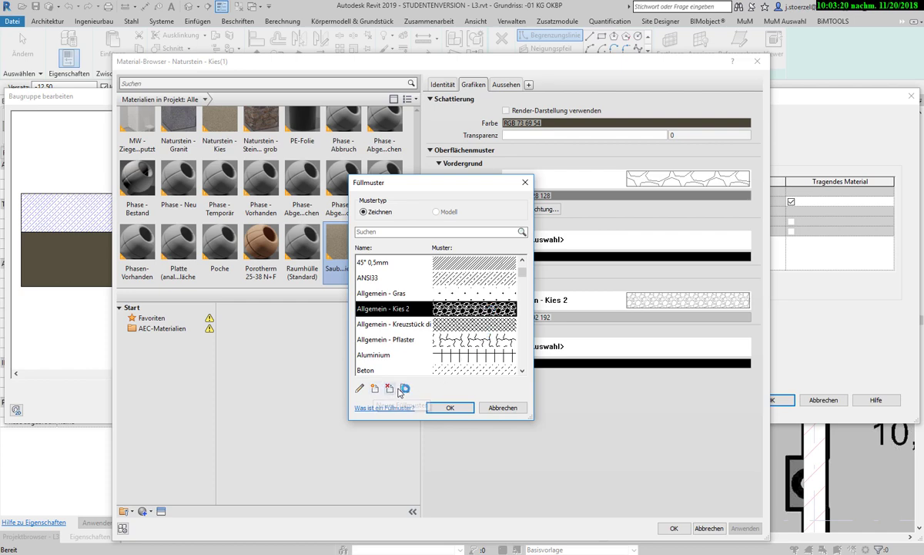
{"action": "left_click", "coordinate": [360, 389]}
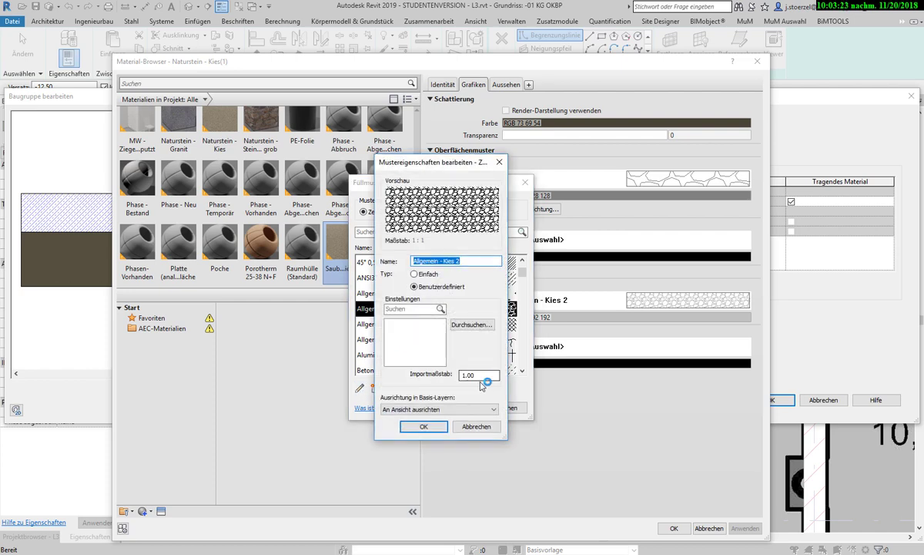
{"action": "left_click_drag", "start_coordinate": [482, 375], "coordinate": [446, 373]}
{"action": "type", "text": "2"}
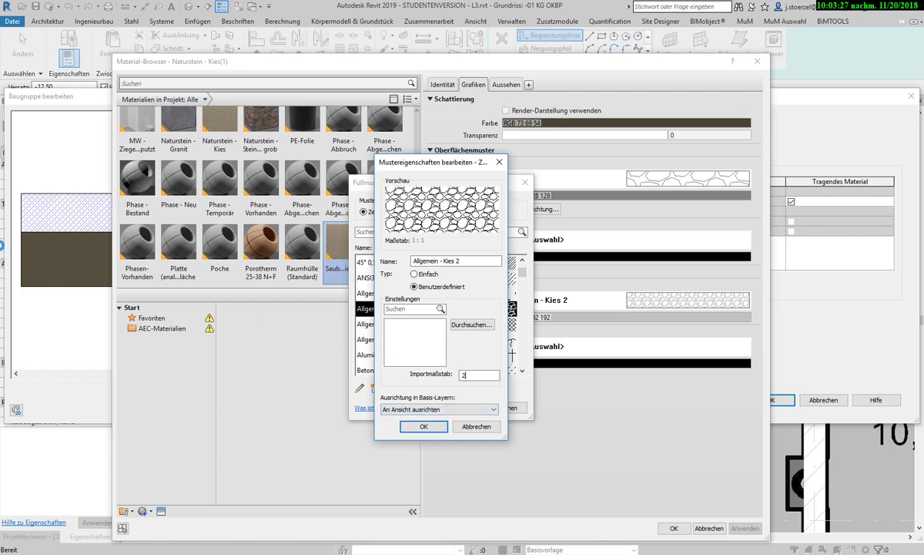
{"action": "left_click_drag", "start_coordinate": [420, 162], "coordinate": [198, 191]}
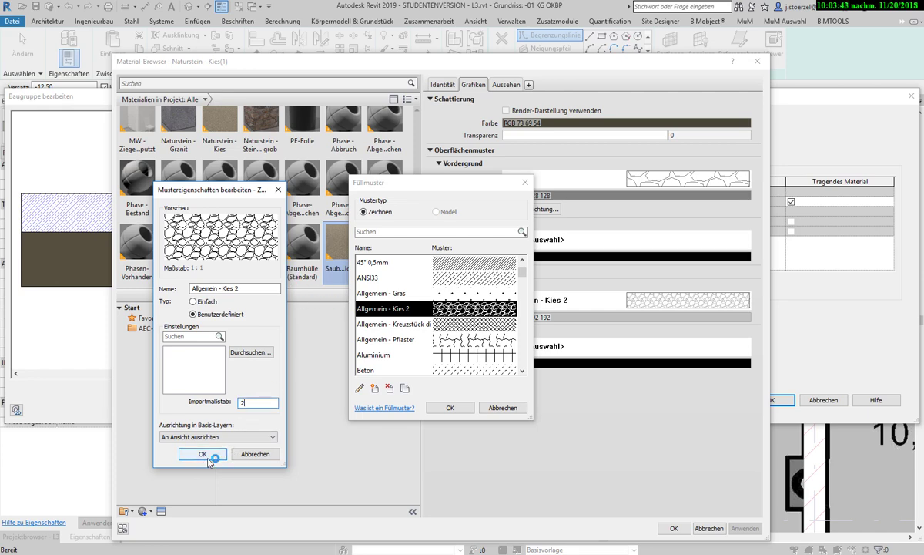
{"action": "left_click", "coordinate": [205, 455]}
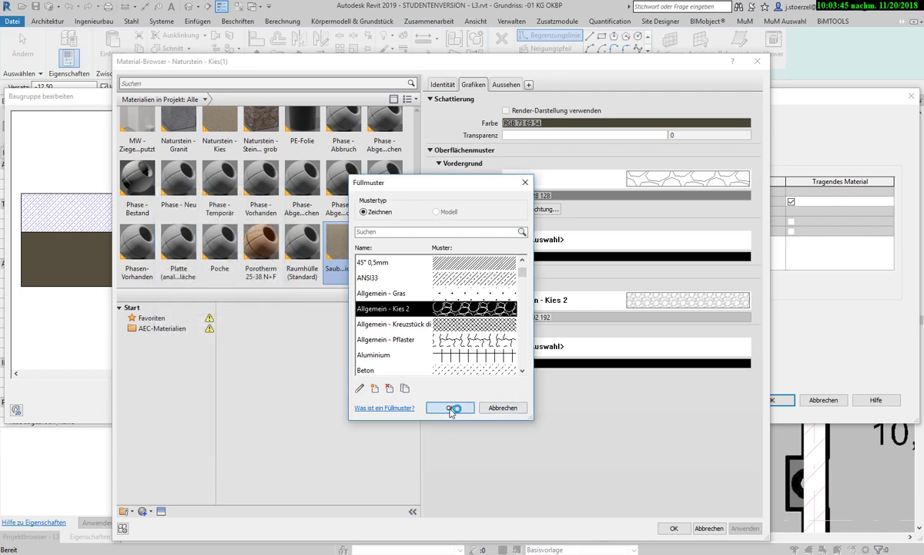
{"action": "left_click", "coordinate": [450, 407]}
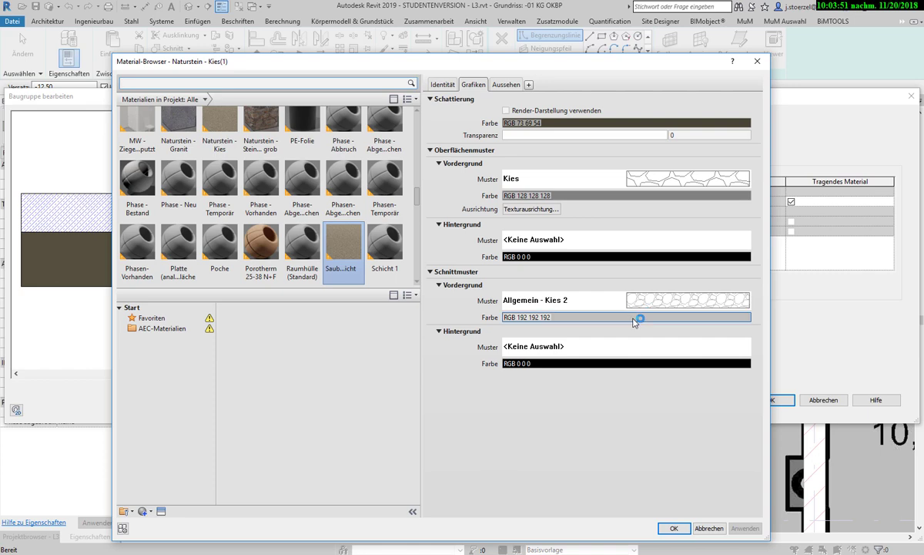
- Give the Sauberkeitsschicht cut pattern a white <Flächenfüllung> background, then apply and close the Material Browser
{"action": "left_click", "coordinate": [589, 346]}
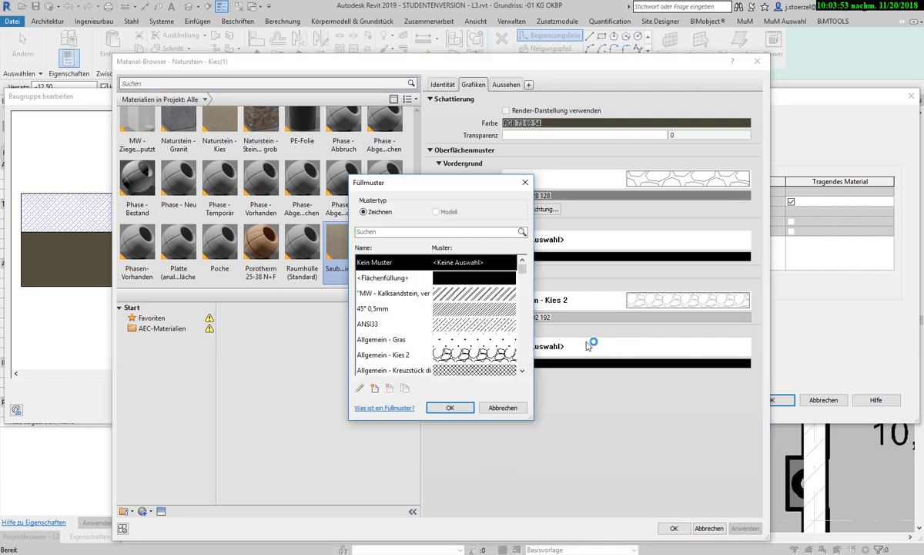
{"action": "left_click", "coordinate": [463, 279]}
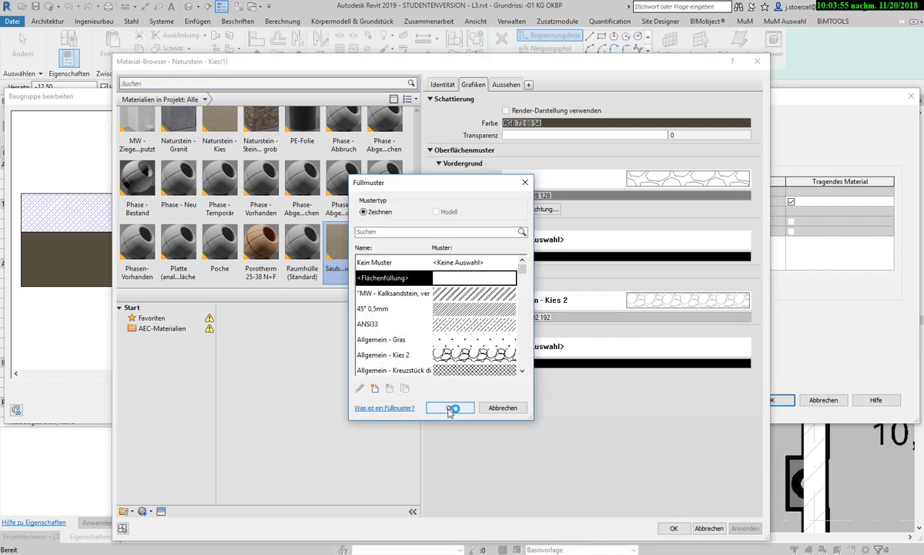
{"action": "left_click", "coordinate": [450, 407]}
{"action": "left_click", "coordinate": [579, 365]}
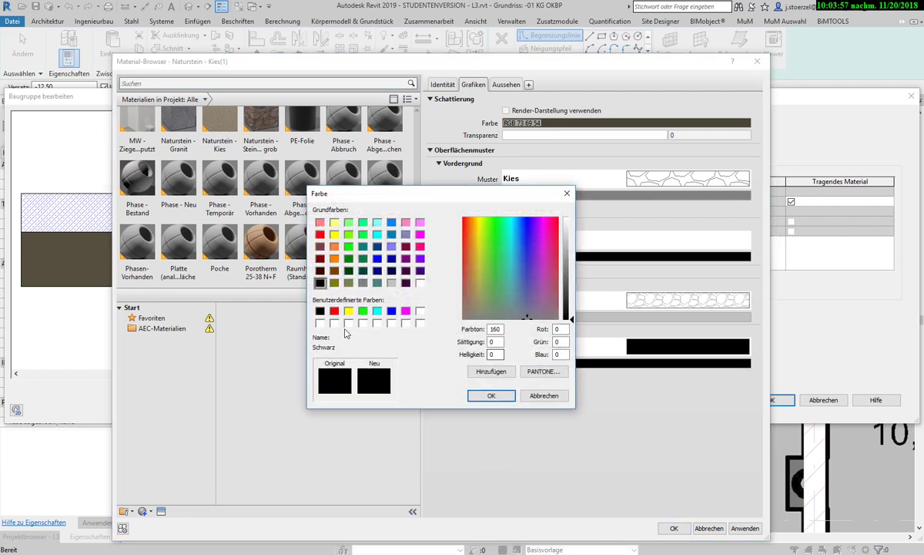
{"action": "left_click", "coordinate": [321, 323]}
{"action": "left_click", "coordinate": [469, 397]}
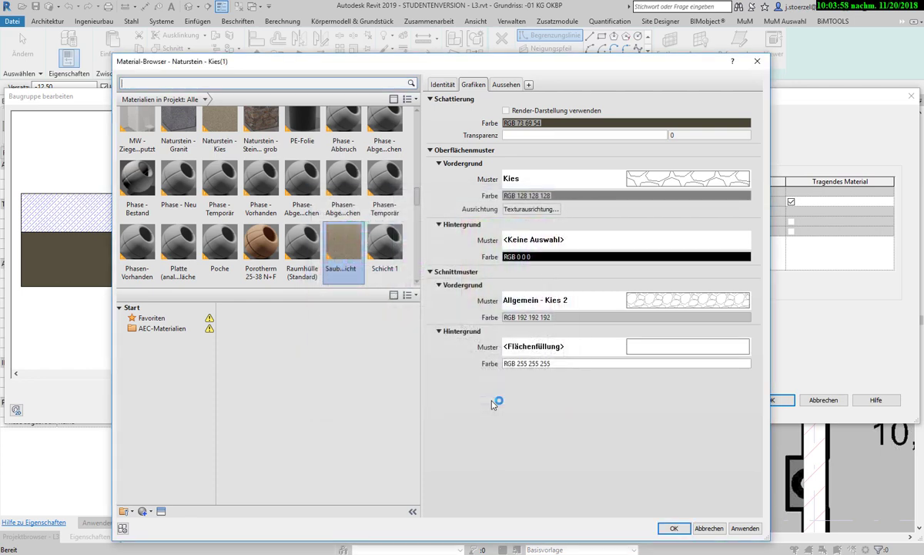
{"action": "left_click", "coordinate": [745, 529]}
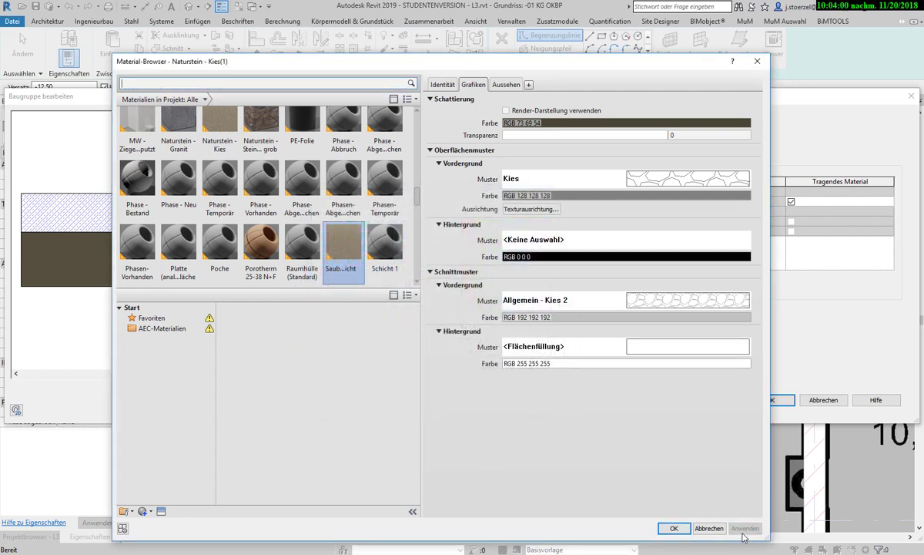
{"action": "left_click", "coordinate": [674, 529]}
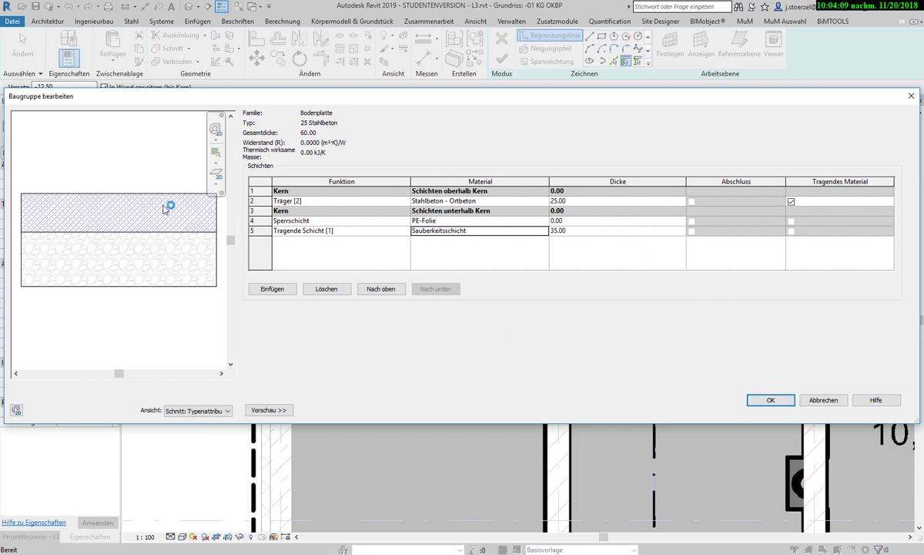
- Confirm the Bodenplatte 25 Stahlbeton layer structure and close the type properties
{"action": "left_click", "coordinate": [771, 401]}
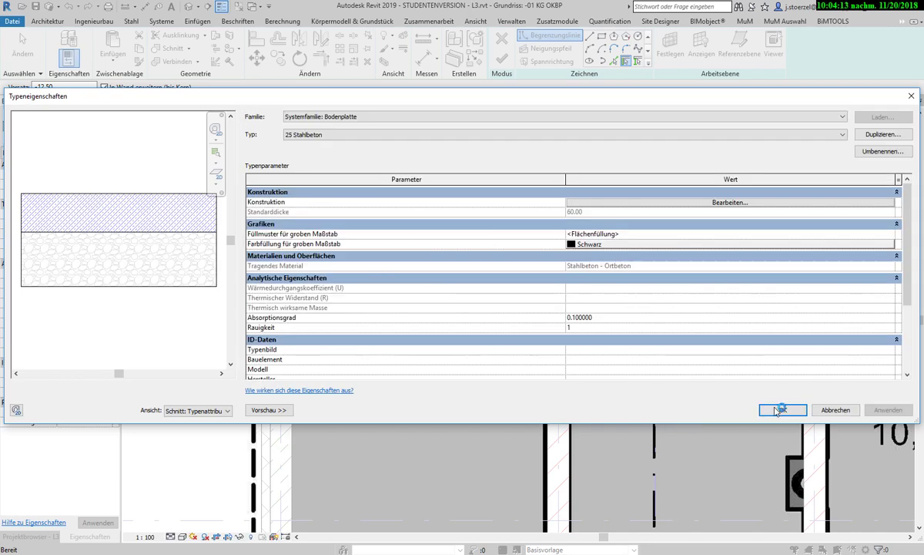
{"action": "left_click", "coordinate": [779, 410]}
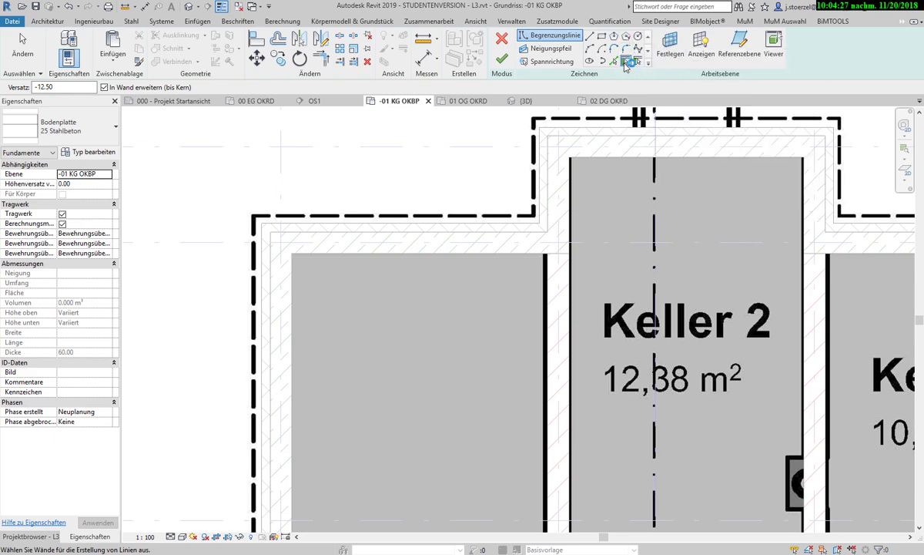
- Pick walls without extending into the core, using a 10.00 offset, starting with the upper wall
{"action": "left_click", "coordinate": [625, 63]}
{"action": "left_click", "coordinate": [105, 88]}
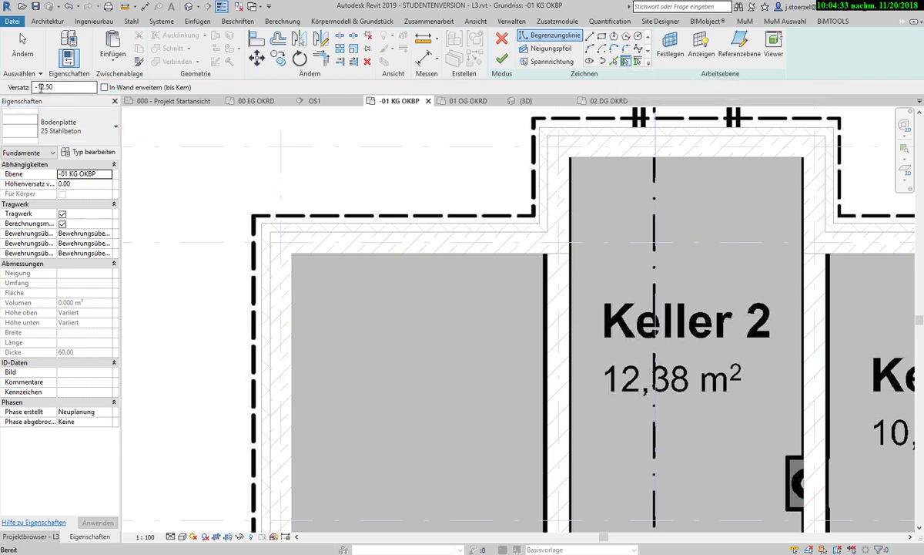
{"action": "left_click_drag", "start_coordinate": [44, 87], "coordinate": [63, 88]}
{"action": "type", "text": "10"}
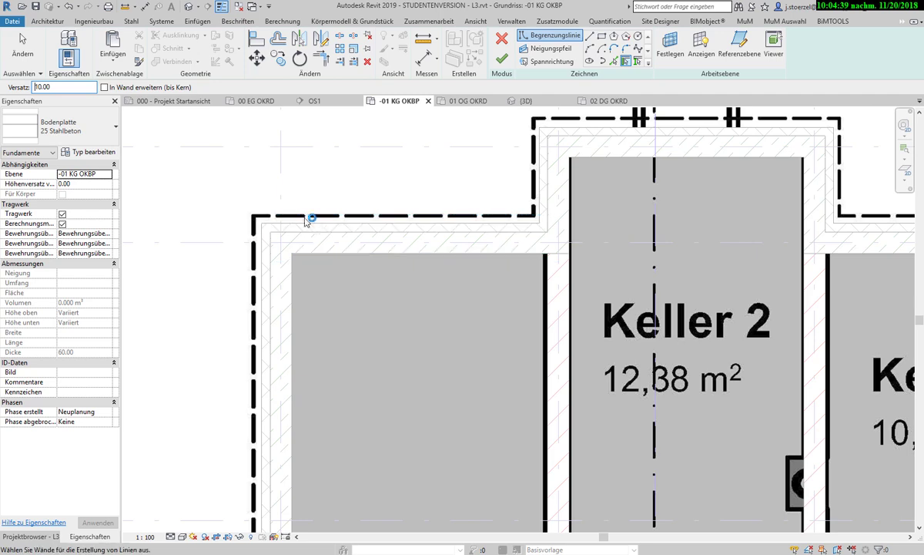
{"action": "scroll", "coordinate": [366, 209], "scroll_direction": "up", "scroll_amount": 3}
{"action": "scroll", "coordinate": [359, 231], "scroll_direction": "up", "scroll_amount": 2}
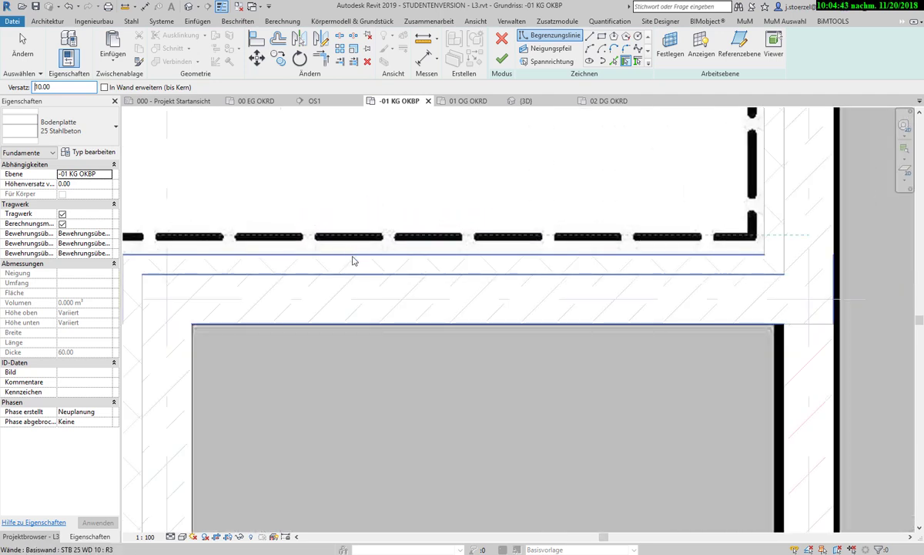
{"action": "left_click", "coordinate": [370, 238]}
- Pick the right outer wall beside Keller 3 as a boundary line
{"action": "scroll", "coordinate": [374, 254], "scroll_direction": "down", "scroll_amount": 2}
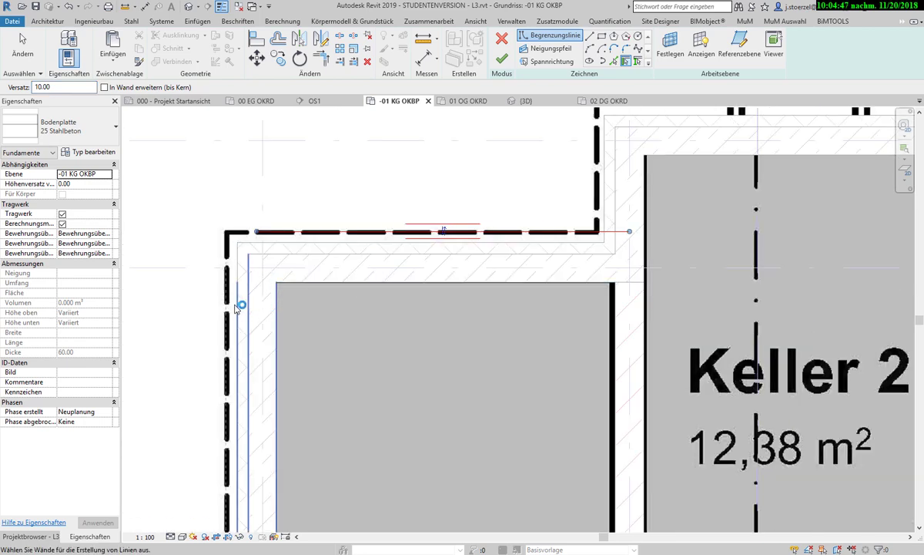
{"action": "scroll", "coordinate": [240, 304], "scroll_direction": "up", "scroll_amount": 2}
{"action": "scroll", "coordinate": [273, 268], "scroll_direction": "down", "scroll_amount": 3}
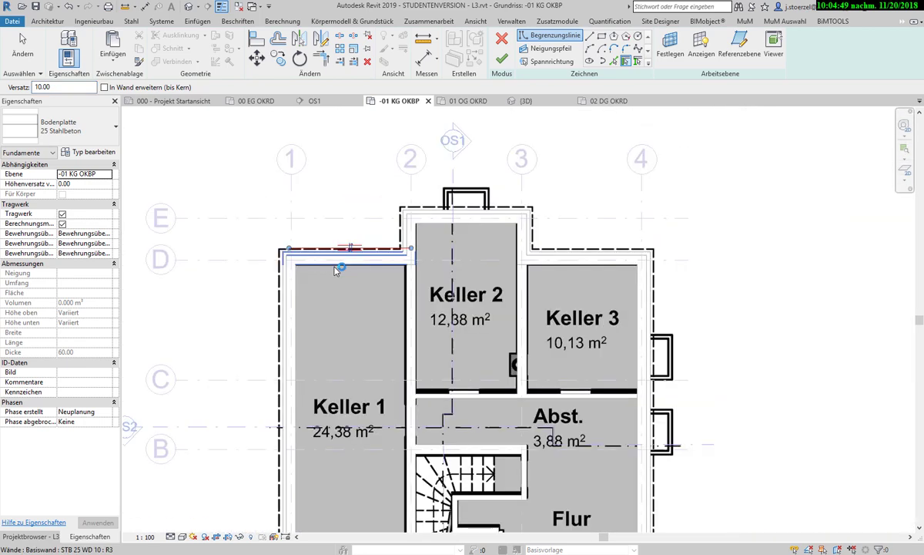
{"action": "scroll", "coordinate": [339, 264], "scroll_direction": "down", "scroll_amount": 2}
{"action": "middle_click_drag", "start_coordinate": [320, 360], "coordinate": [324, 324]}
{"action": "scroll", "coordinate": [319, 347], "scroll_direction": "up", "scroll_amount": 2}
{"action": "scroll", "coordinate": [316, 382], "scroll_direction": "up", "scroll_amount": 4}
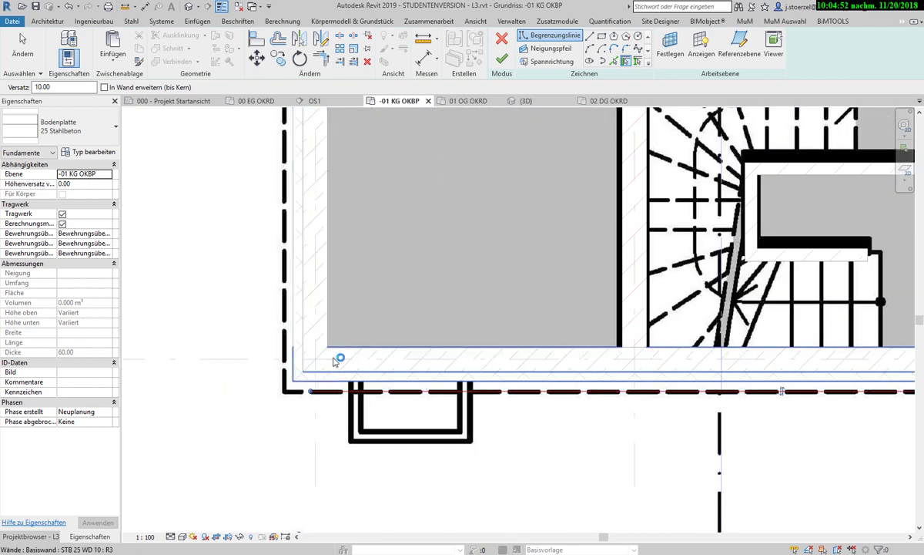
{"action": "scroll", "coordinate": [314, 389], "scroll_direction": "down", "scroll_amount": 1}
{"action": "scroll", "coordinate": [314, 389], "scroll_direction": "down", "scroll_amount": 1}
{"action": "middle_click_drag", "start_coordinate": [559, 387], "coordinate": [399, 488]}
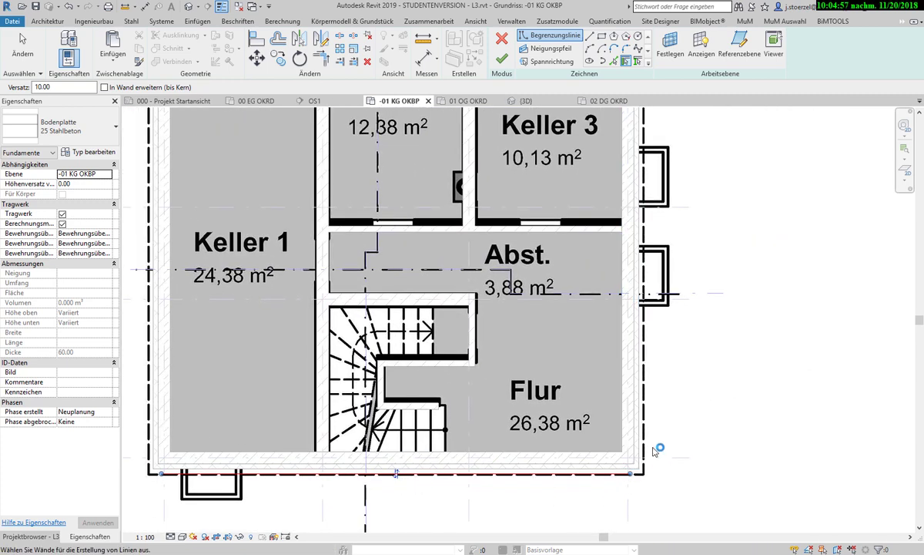
{"action": "left_click", "coordinate": [645, 450]}
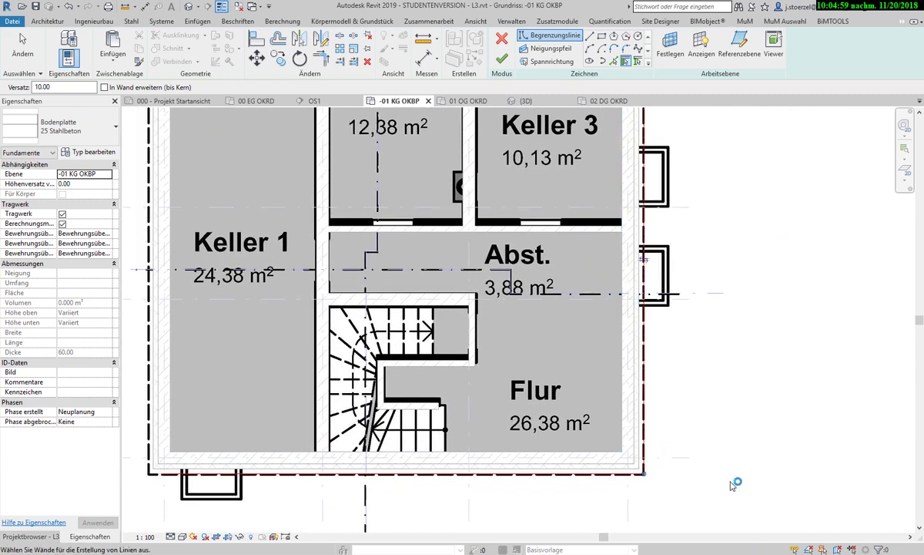
- Pick the wall above Keller 3 and the right, top and left walls of Keller 2
{"action": "scroll", "coordinate": [718, 421], "scroll_direction": "up", "scroll_amount": 5, "text": "ctrl"}
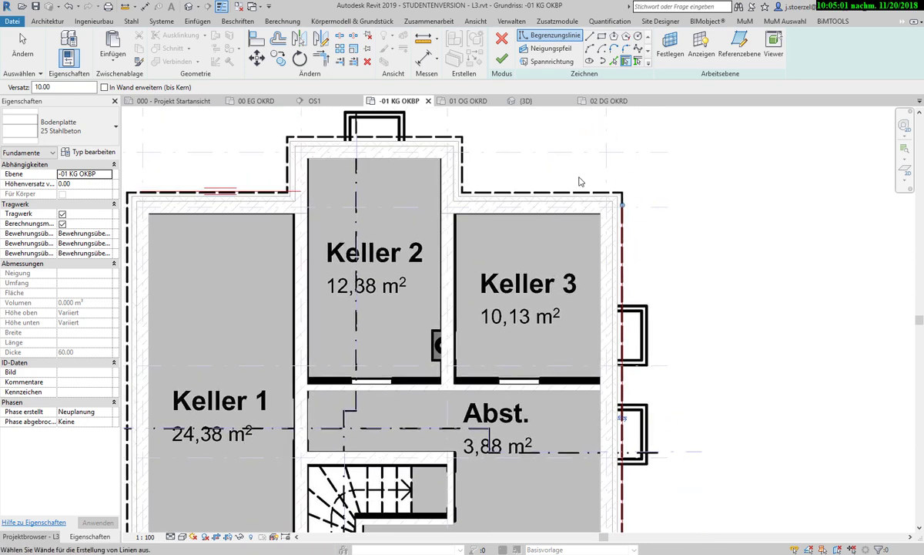
{"action": "left_click", "coordinate": [582, 199]}
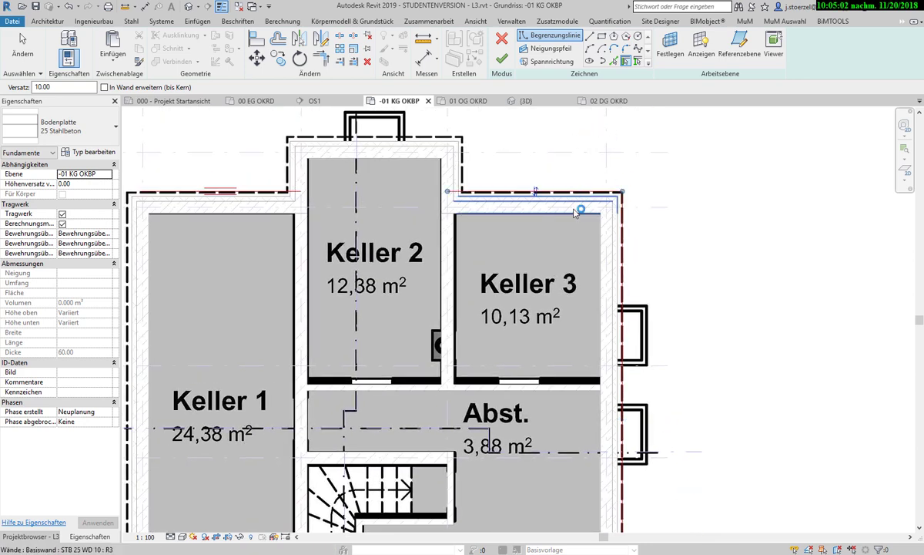
{"action": "left_click", "coordinate": [462, 162]}
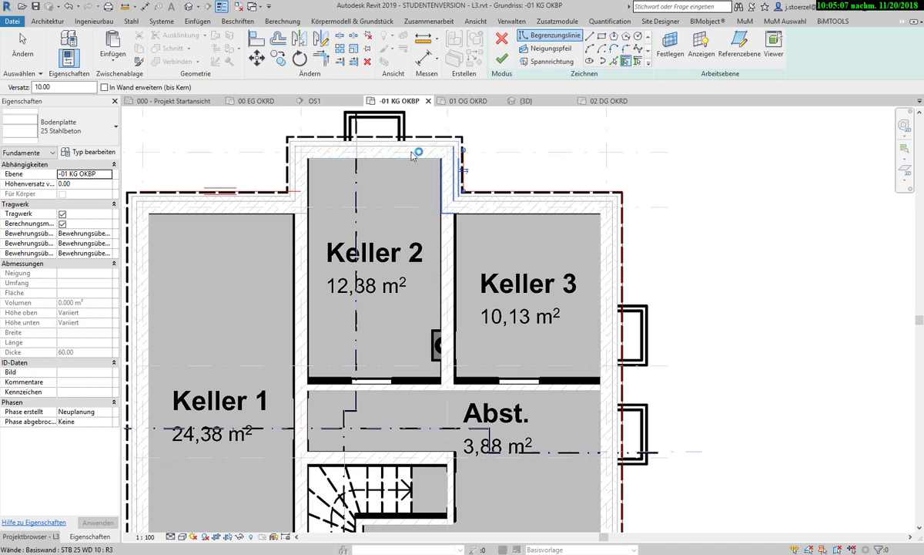
{"action": "scroll", "coordinate": [447, 142], "scroll_direction": "up", "scroll_amount": 3}
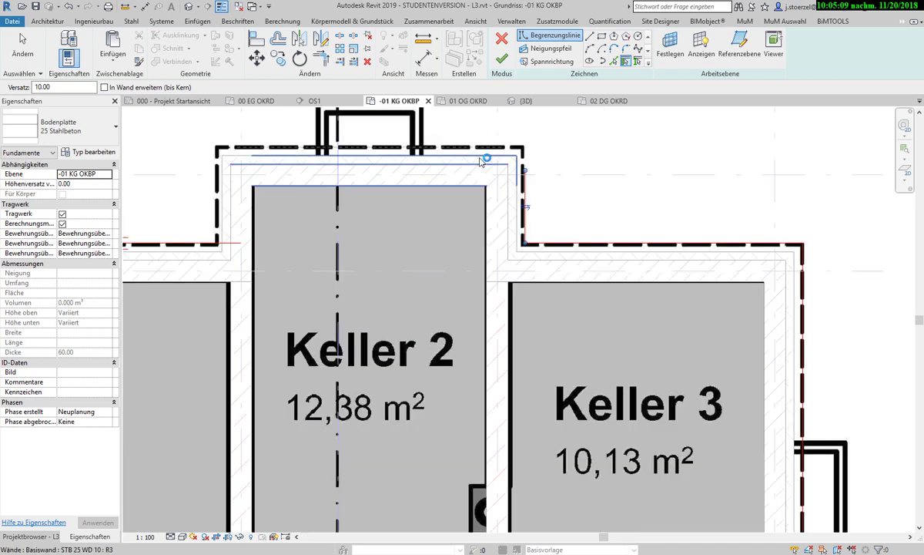
{"action": "left_click", "coordinate": [473, 158]}
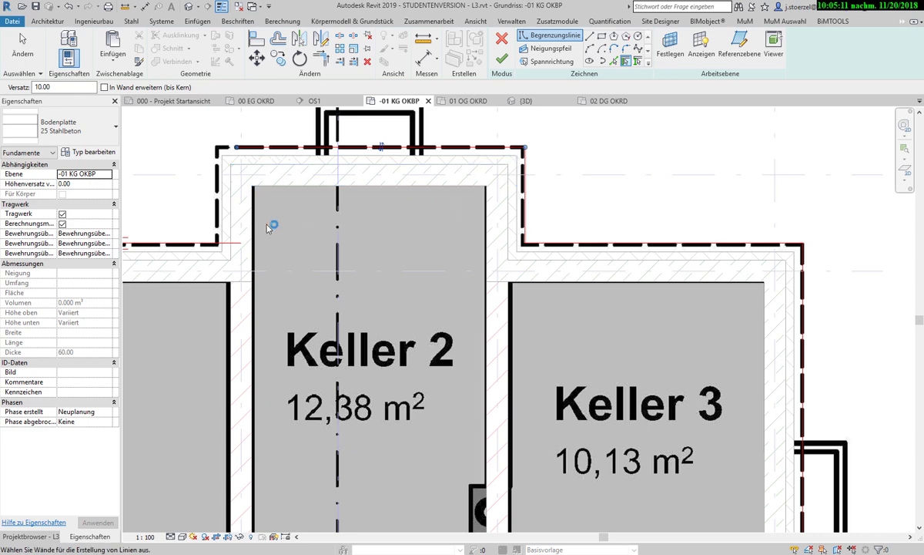
{"action": "left_click", "coordinate": [223, 196]}
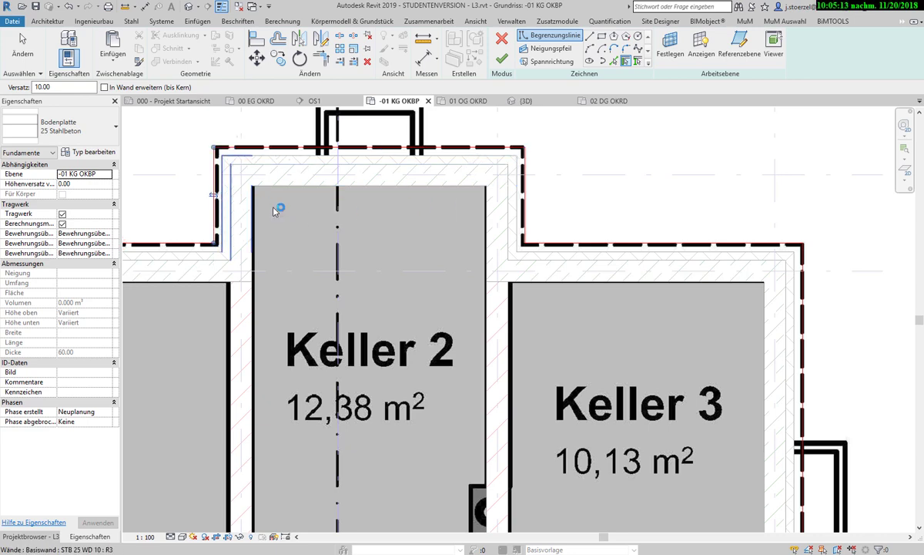
- Zoom and pan across the plan to check the boundary around the Flur and stair area
{"action": "scroll", "coordinate": [371, 232], "scroll_direction": "down", "scroll_amount": 5}
{"action": "scroll", "coordinate": [274, 305], "scroll_direction": "up", "scroll_amount": 1}
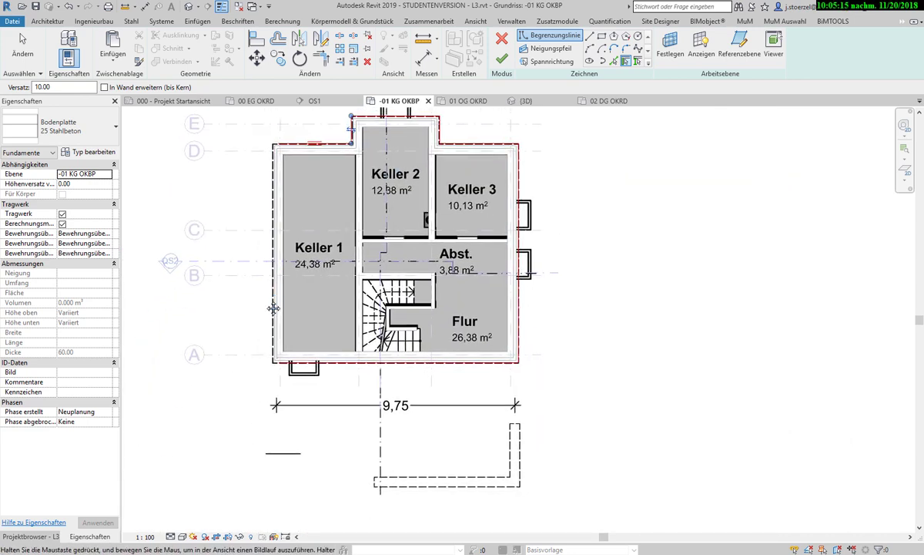
{"action": "scroll", "coordinate": [301, 383], "scroll_direction": "up", "scroll_amount": 2}
{"action": "scroll", "coordinate": [285, 339], "scroll_direction": "up", "scroll_amount": 2}
{"action": "scroll", "coordinate": [285, 339], "scroll_direction": "up", "scroll_amount": 1}
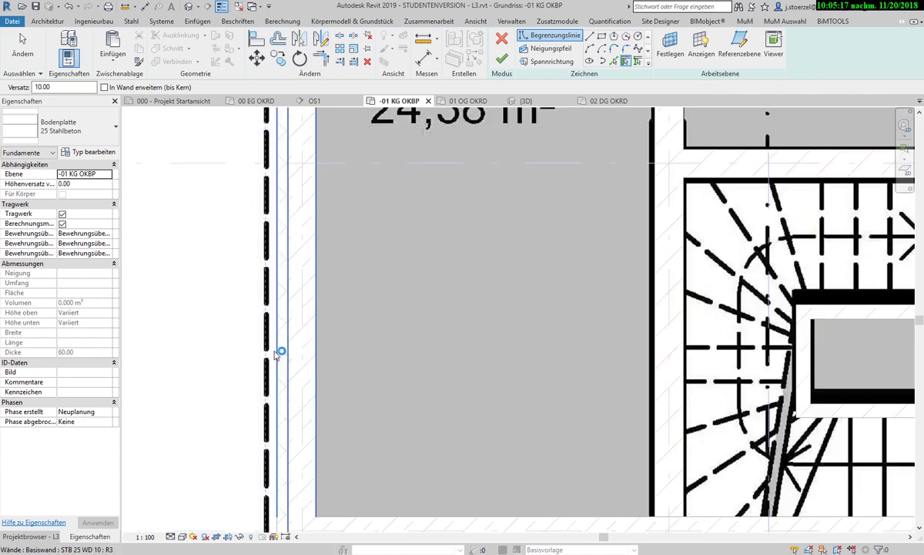
{"action": "scroll", "coordinate": [375, 305], "scroll_direction": "down", "scroll_amount": 2}
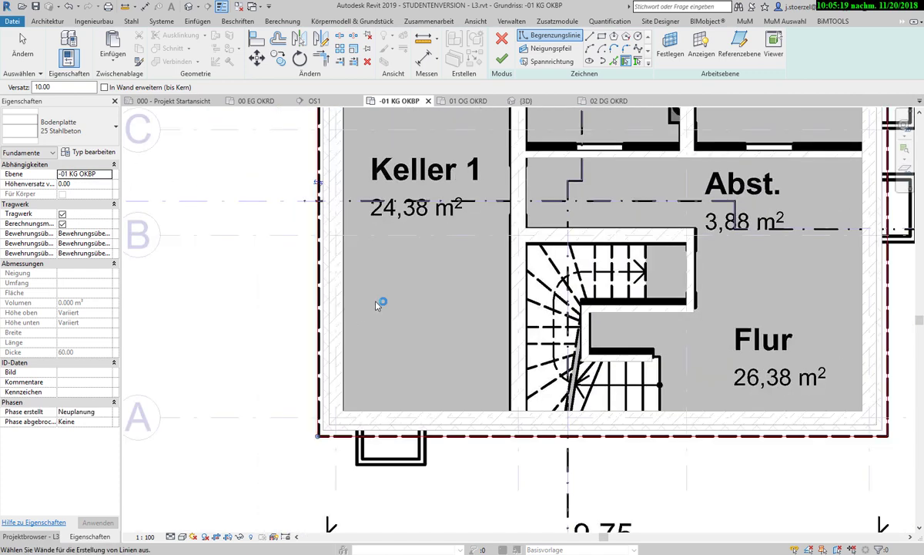
{"action": "scroll", "coordinate": [362, 264], "scroll_direction": "down", "scroll_amount": 1}
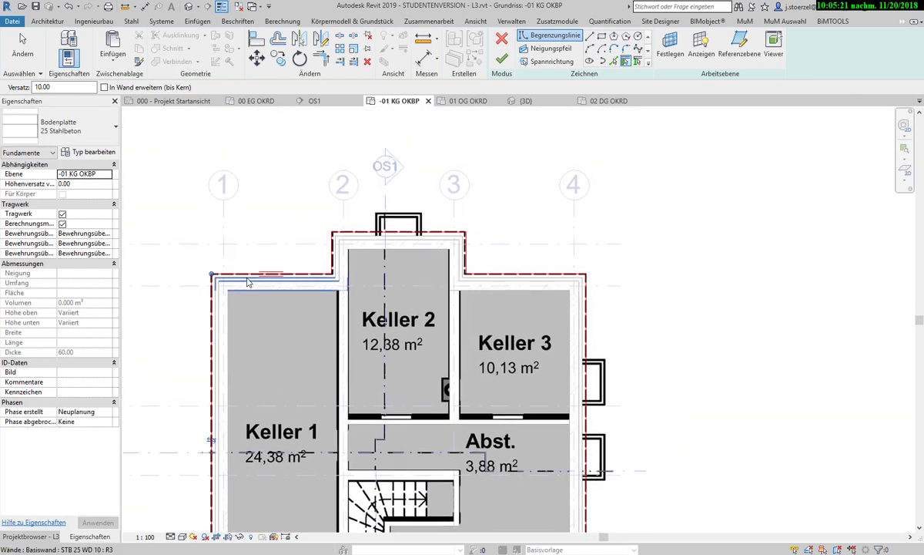
{"action": "scroll", "coordinate": [221, 283], "scroll_direction": "up", "scroll_amount": 3}
{"action": "scroll", "coordinate": [504, 168], "scroll_direction": "down", "scroll_amount": 2}
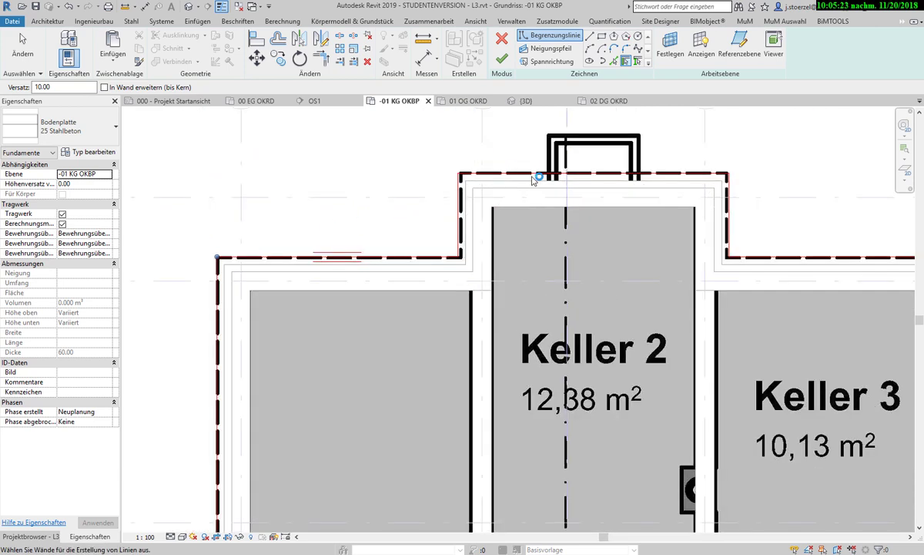
{"action": "scroll", "coordinate": [715, 264], "scroll_direction": "down", "scroll_amount": 1}
{"action": "middle_click_drag", "start_coordinate": [708, 254], "coordinate": [587, 167]}
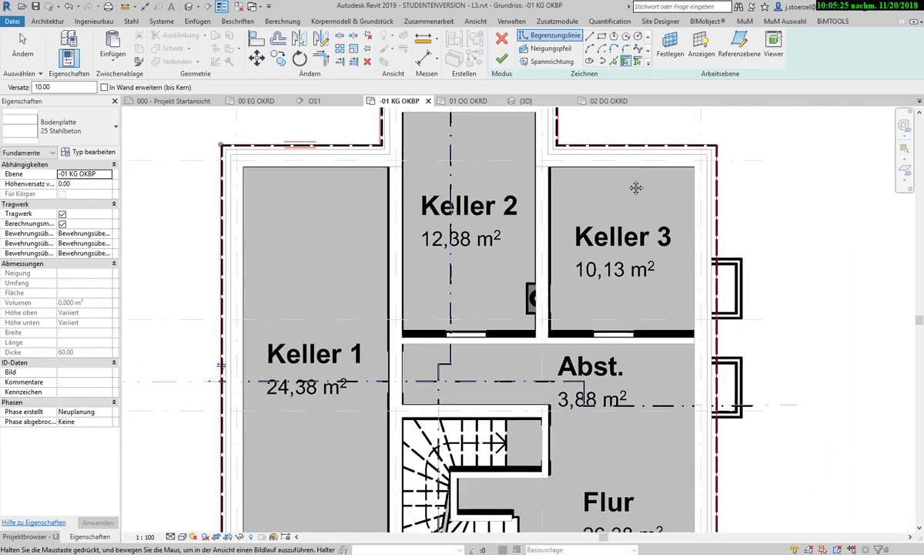
{"action": "scroll", "coordinate": [579, 248], "scroll_direction": "down", "scroll_amount": 1}
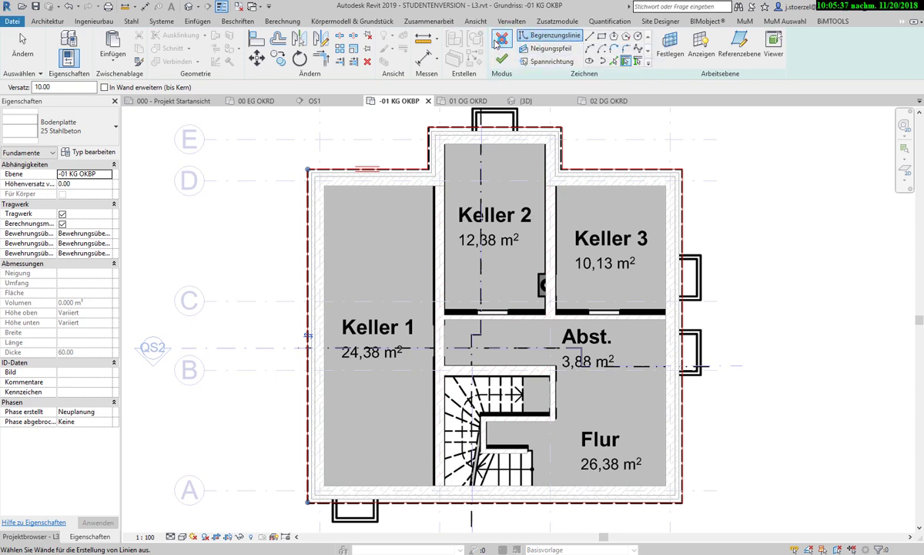
{"action": "left_click", "coordinate": [507, 61]}
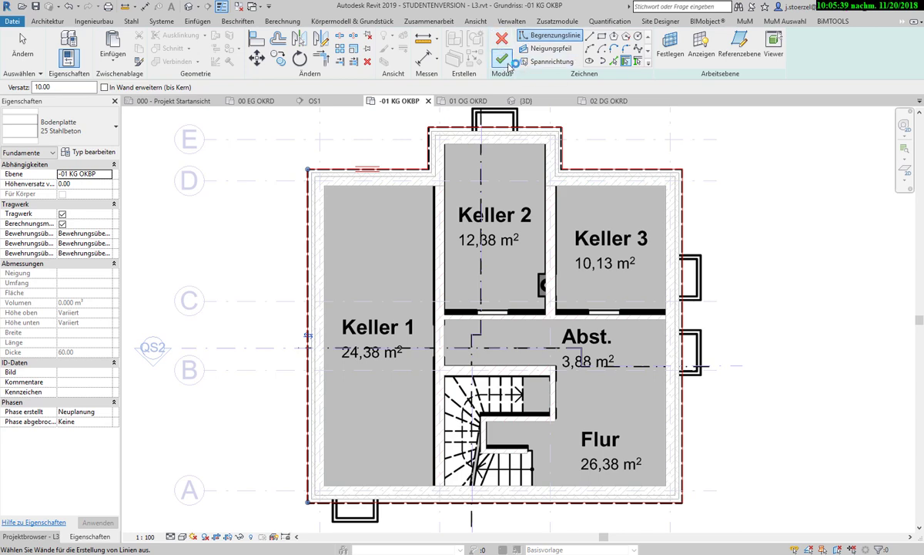
{"action": "left_click", "coordinate": [94, 23]}
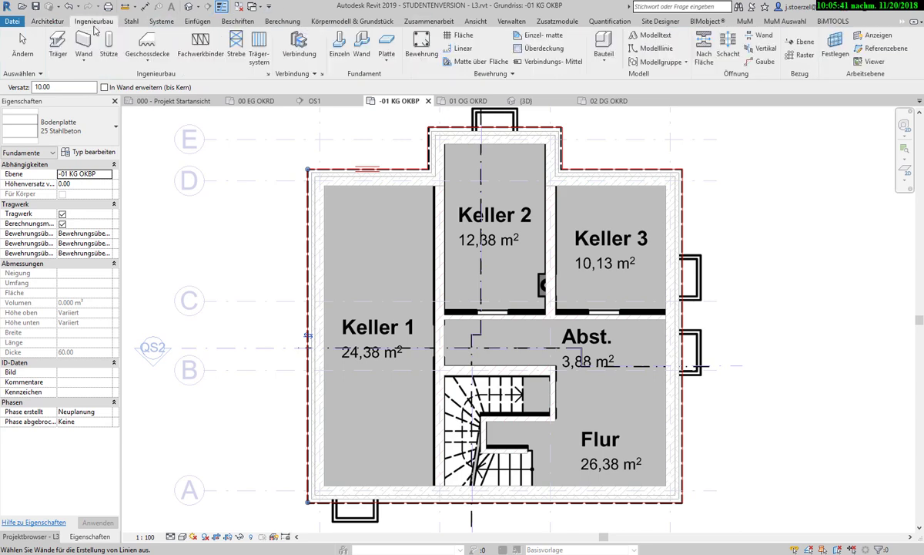
{"action": "left_click", "coordinate": [201, 21]}
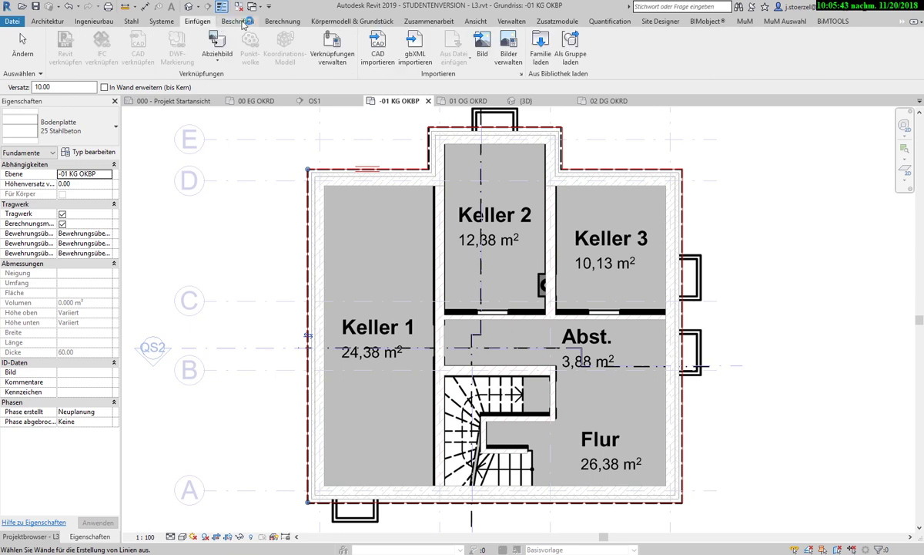
{"action": "left_click", "coordinate": [245, 21]}
{"action": "left_click", "coordinate": [282, 22]}
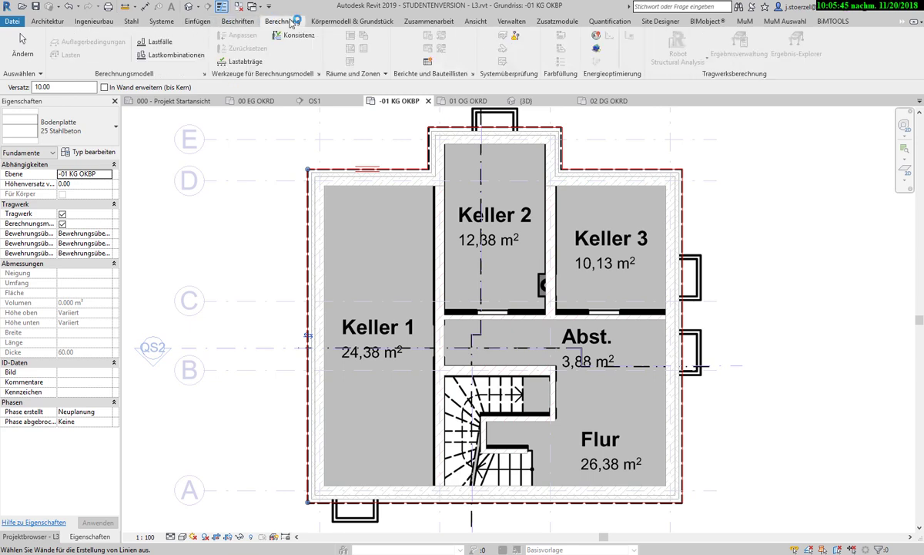
{"action": "left_click", "coordinate": [314, 22]}
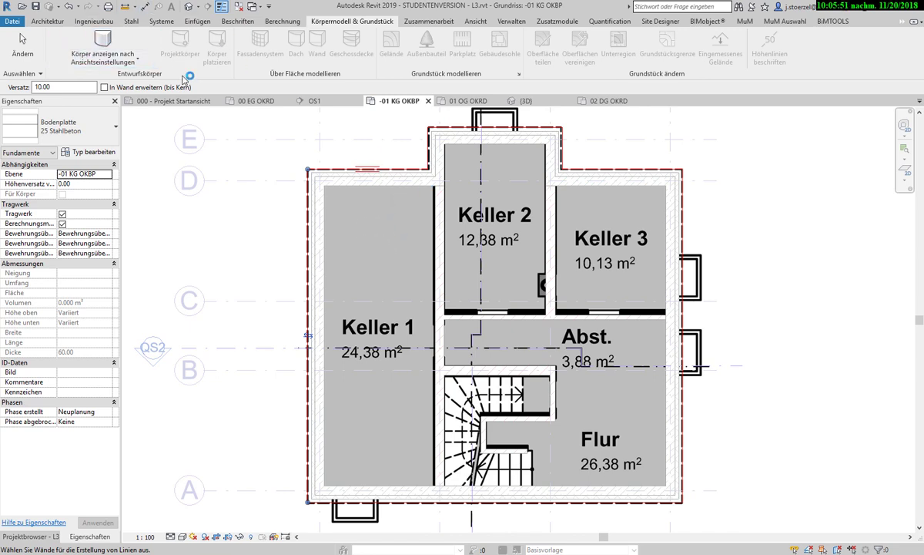
{"action": "left_click", "coordinate": [54, 21]}
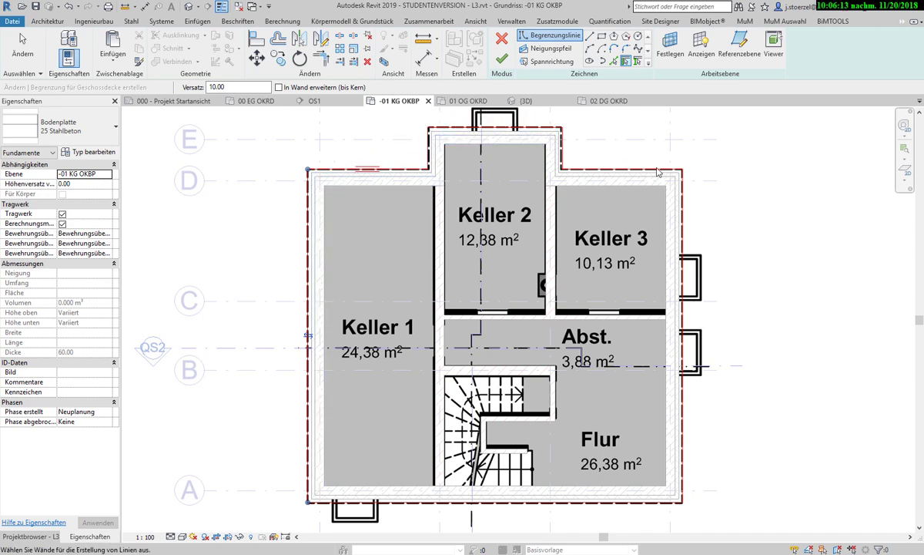
- Move the left boundary line's endpoint down below the top-left wall corner
{"action": "scroll", "coordinate": [287, 148], "scroll_direction": "up", "scroll_amount": 2}
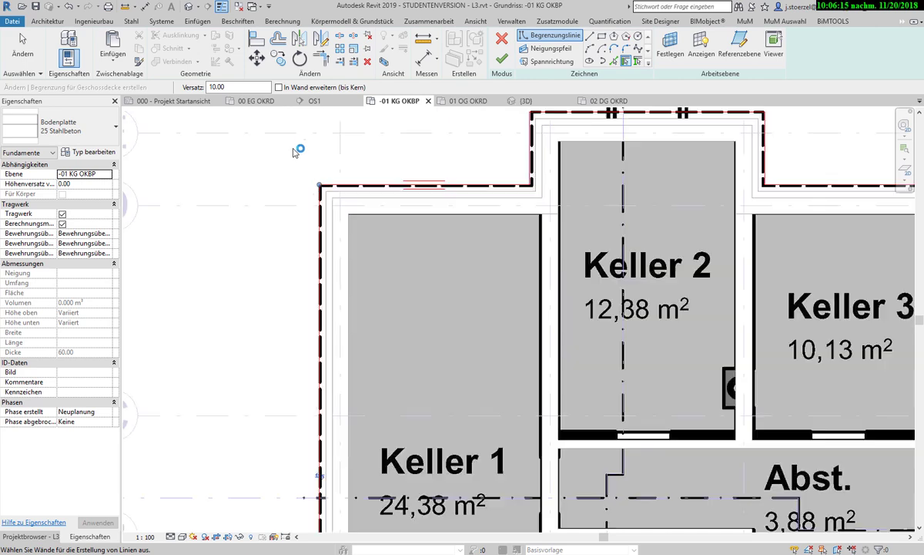
{"action": "scroll", "coordinate": [315, 160], "scroll_direction": "up", "scroll_amount": 1}
{"action": "scroll", "coordinate": [315, 161], "scroll_direction": "up", "scroll_amount": 2}
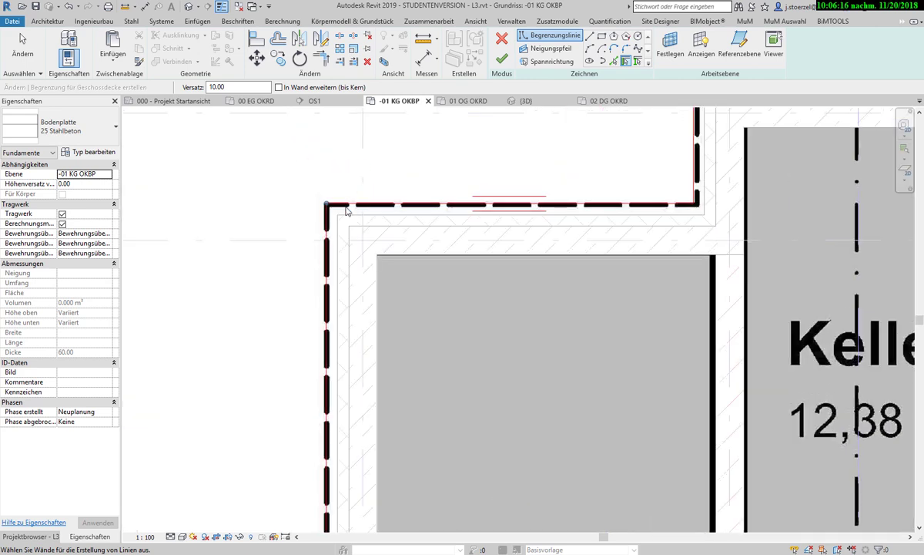
{"action": "left_click_drag", "start_coordinate": [328, 207], "coordinate": [324, 247]}
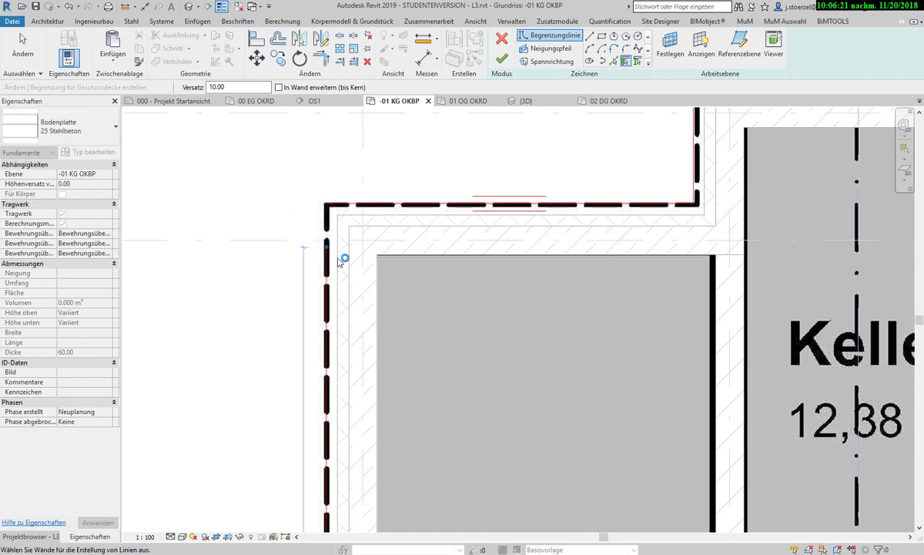
{"action": "left_click_drag", "start_coordinate": [324, 247], "coordinate": [324, 241]}
{"action": "scroll", "coordinate": [335, 248], "scroll_direction": "up", "scroll_amount": 3}
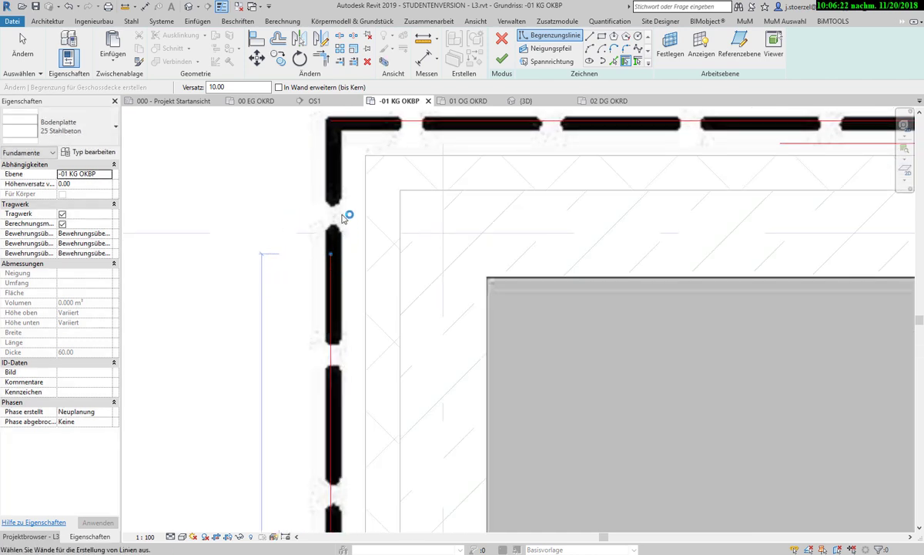
{"action": "scroll", "coordinate": [345, 213], "scroll_direction": "up", "scroll_amount": 1, "text": "ctrl"}
{"action": "scroll", "coordinate": [335, 176], "scroll_direction": "down", "scroll_amount": 2}
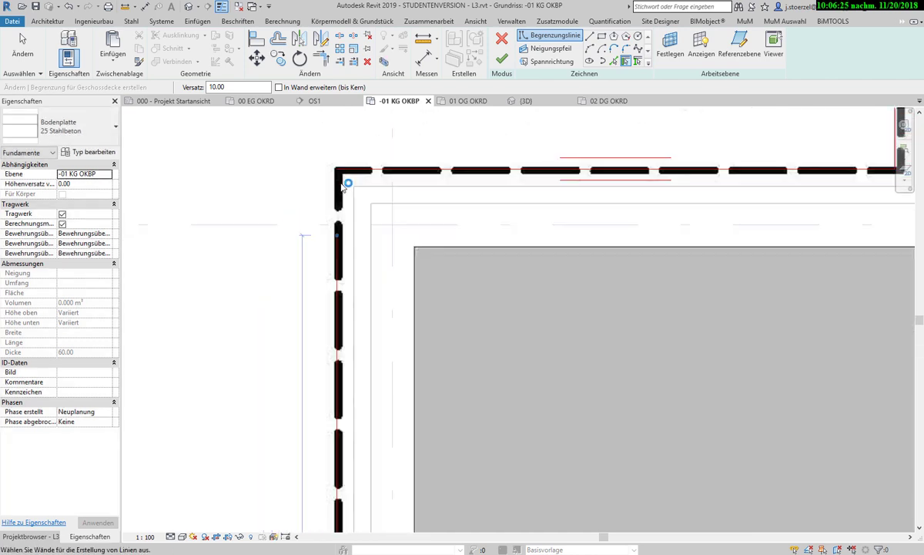
{"action": "scroll", "coordinate": [337, 178], "scroll_direction": "down", "scroll_amount": 2}
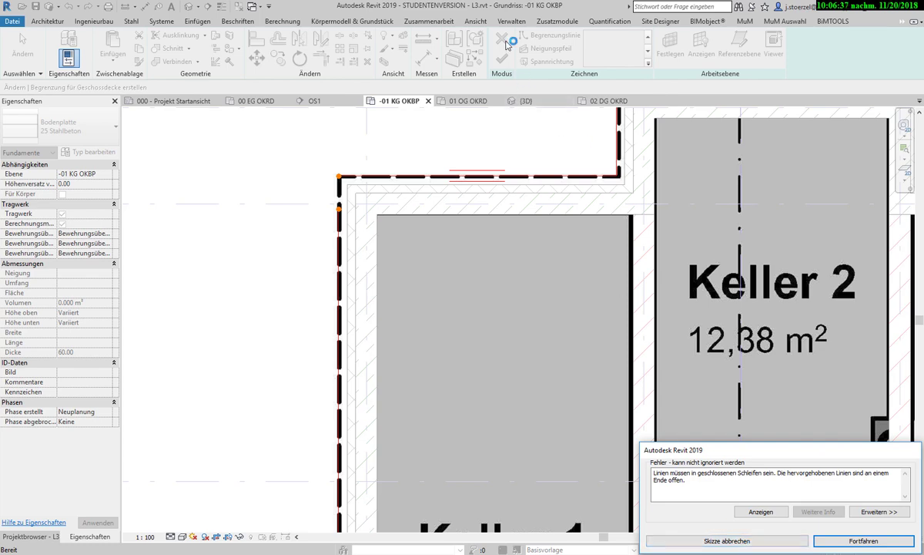
- Dismiss the open-loop error and extend the left boundary line upward past the corner
{"action": "left_click", "coordinate": [863, 541]}
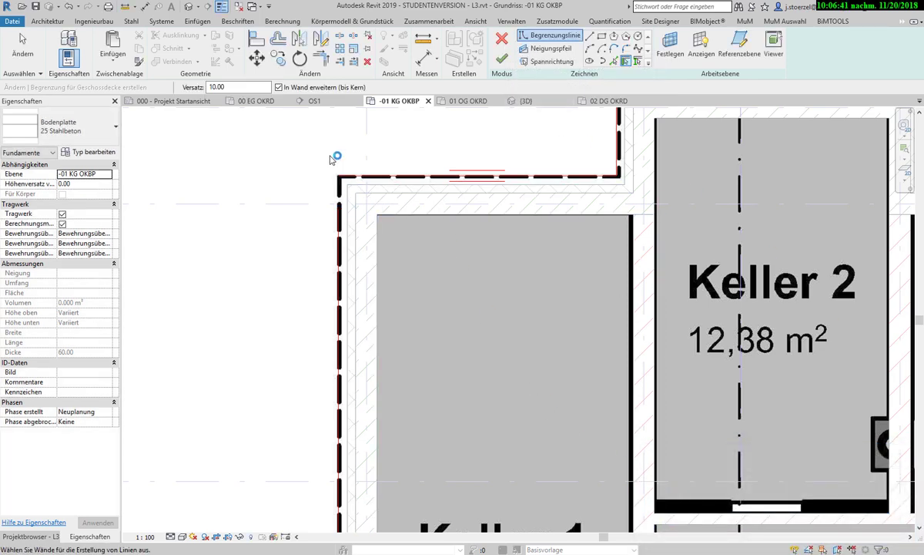
{"action": "scroll", "coordinate": [332, 158], "scroll_direction": "up", "scroll_amount": 1}
{"action": "scroll", "coordinate": [334, 162], "scroll_direction": "up", "scroll_amount": 1}
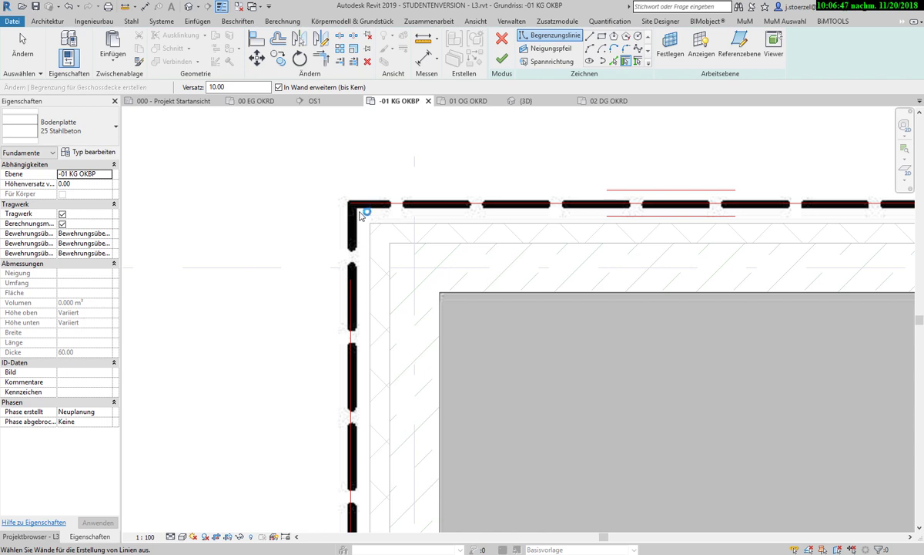
{"action": "left_click", "coordinate": [22, 46]}
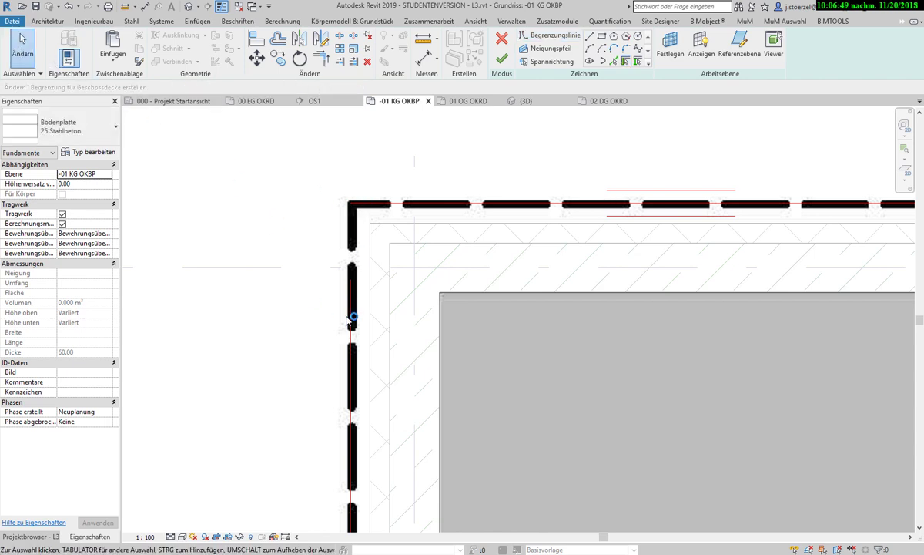
{"action": "left_click", "coordinate": [354, 271]}
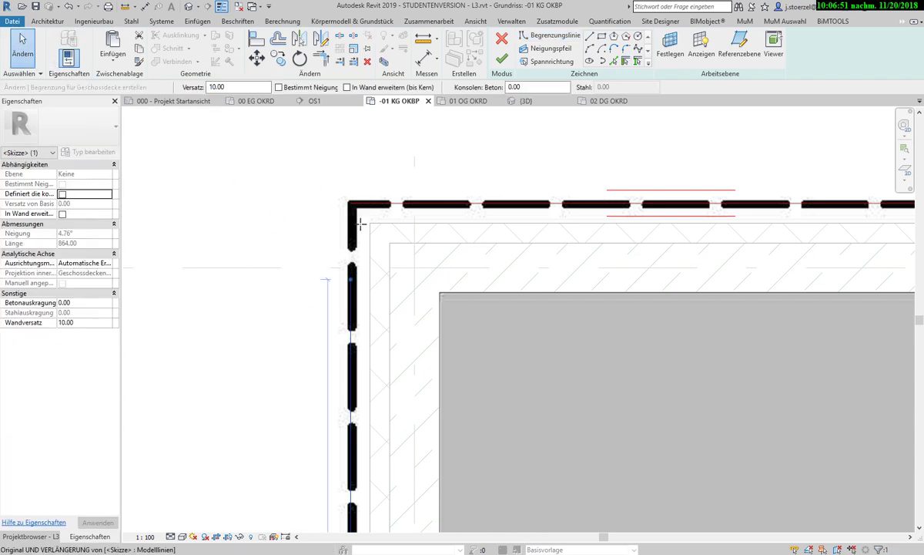
{"action": "left_click_drag", "start_coordinate": [352, 202], "coordinate": [368, 171]}
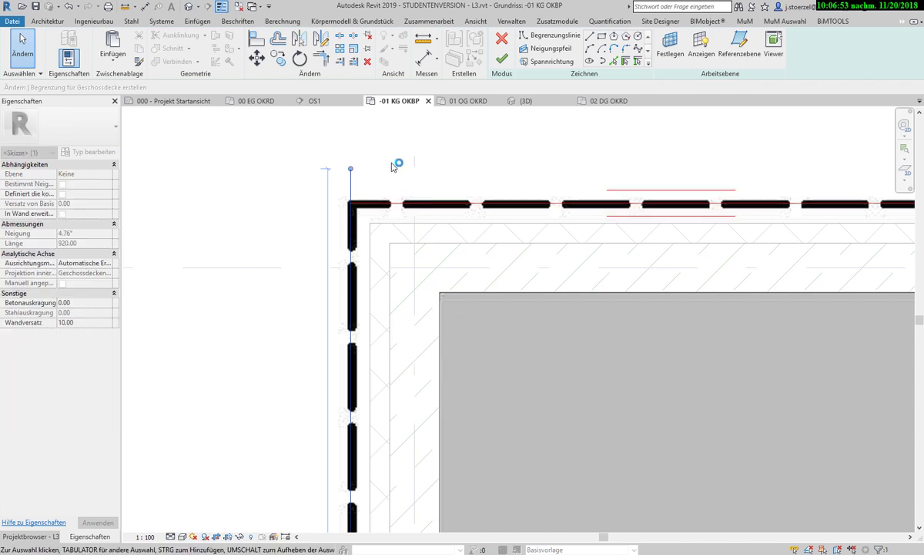
{"action": "left_click", "coordinate": [419, 238]}
- Retry finishing, dismiss the intersecting-lines error, and readjust the left line's top end
{"action": "left_click", "coordinate": [502, 59]}
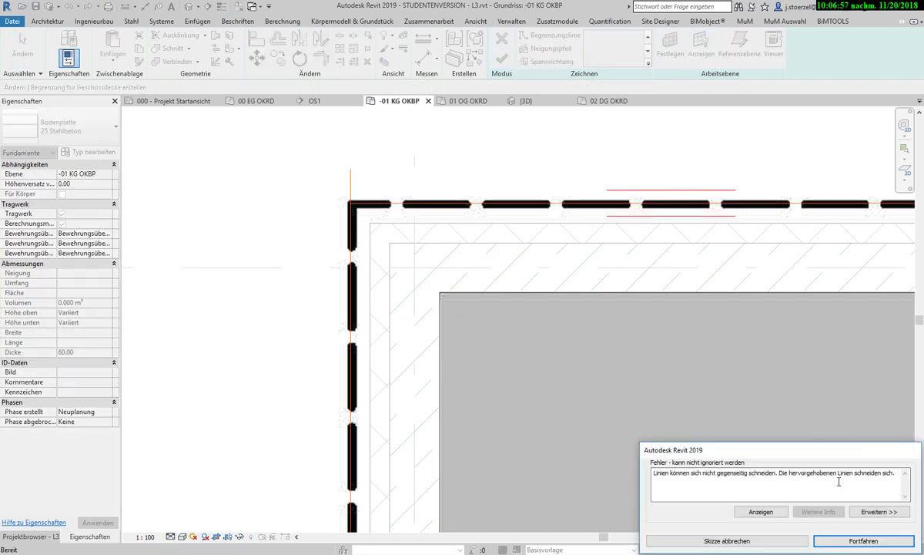
{"action": "left_click", "coordinate": [842, 541]}
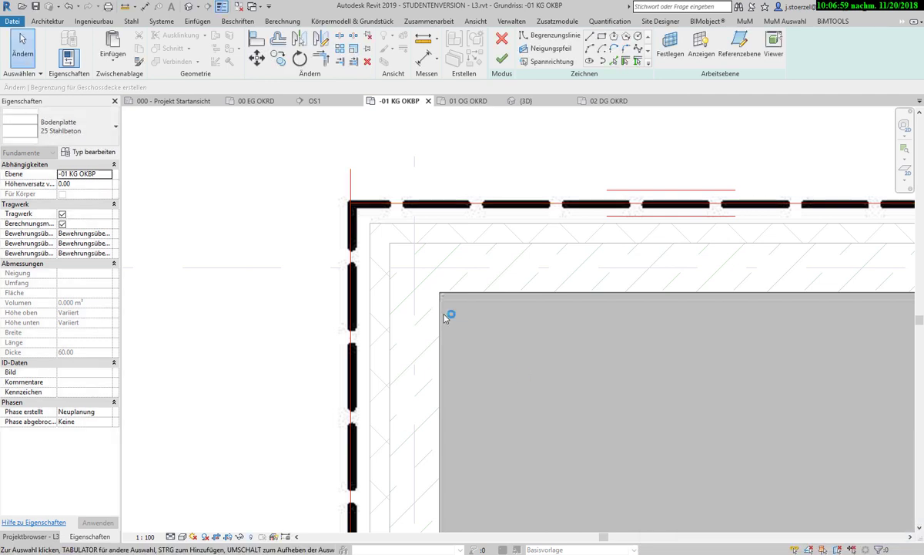
{"action": "left_click", "coordinate": [351, 199]}
{"action": "left_click_drag", "start_coordinate": [351, 168], "coordinate": [351, 169]}
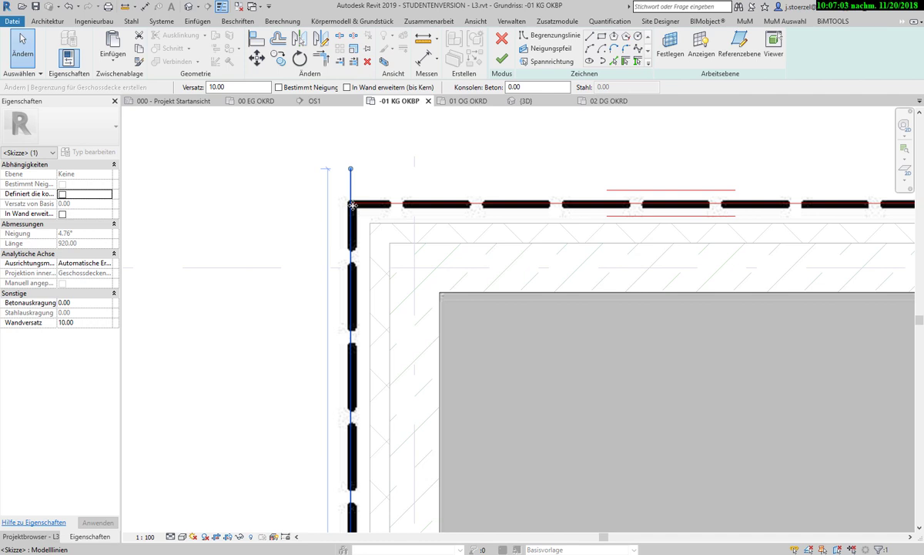
{"action": "left_click", "coordinate": [416, 148]}
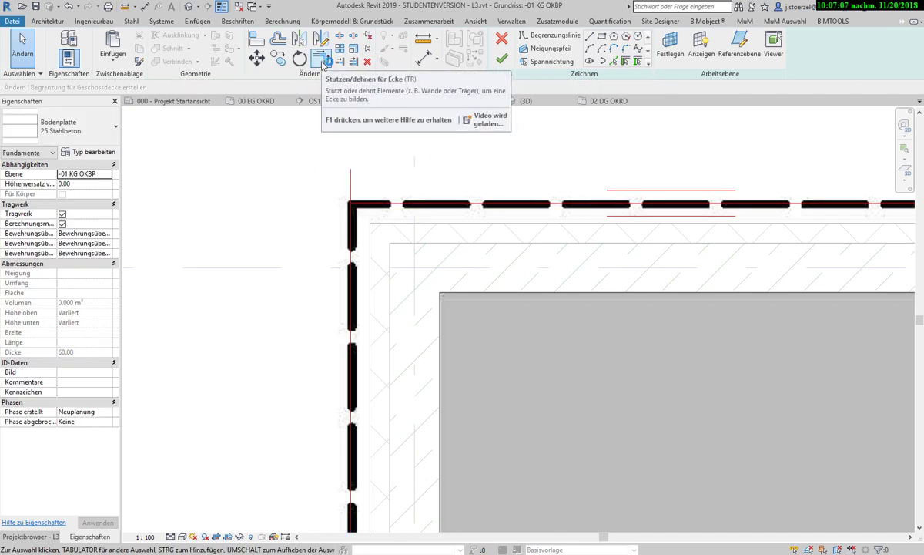
- Extend the top boundary line's left end to the top-left corner
{"action": "left_click", "coordinate": [322, 60]}
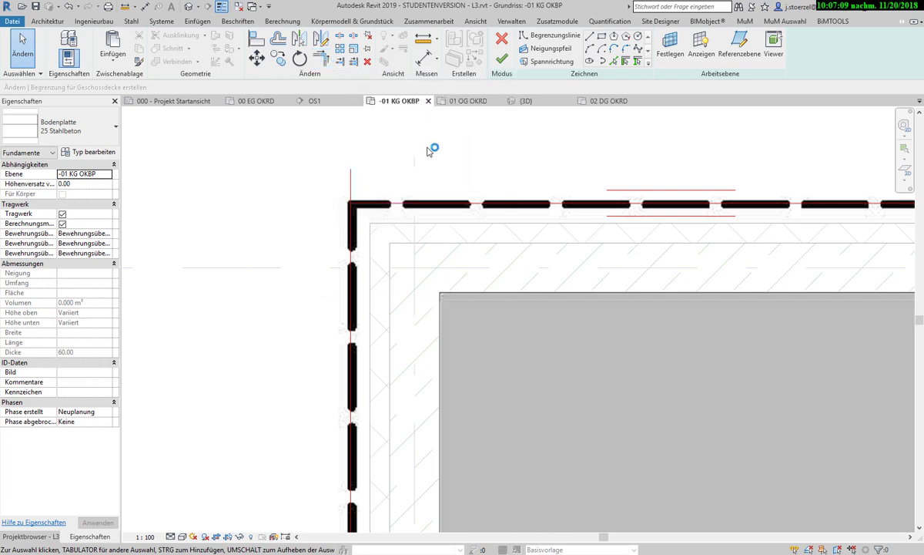
{"action": "left_click", "coordinate": [382, 206]}
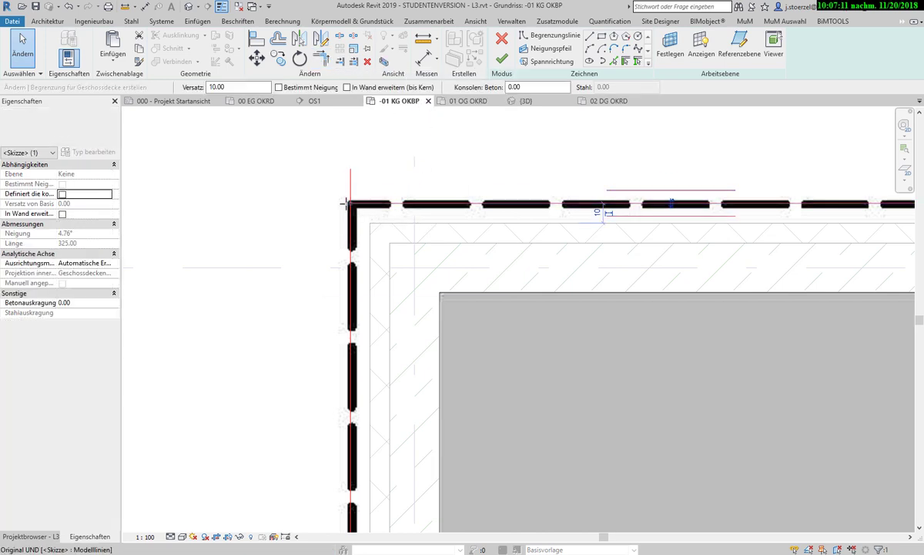
{"action": "left_click_drag", "start_coordinate": [350, 203], "coordinate": [305, 204]}
{"action": "key", "text": "Escape"}
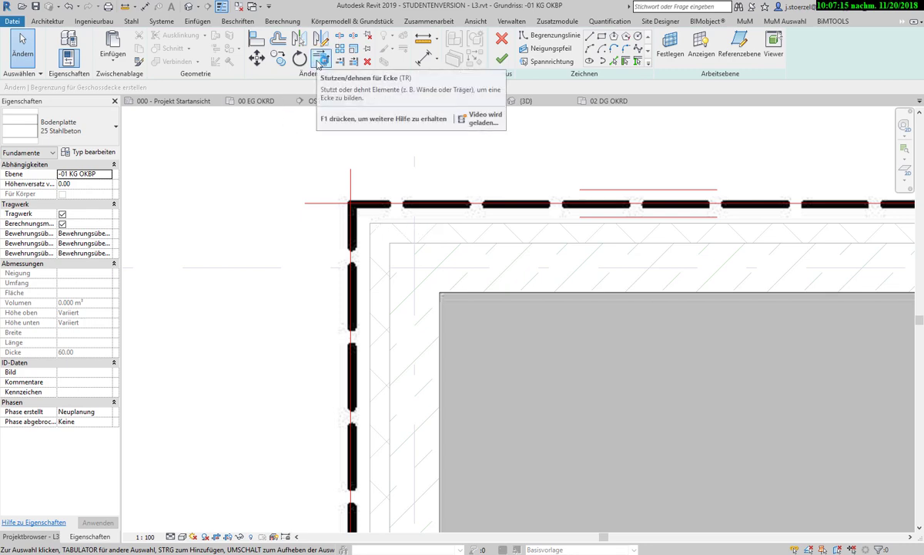
- Extend the bottom boundary line's end to the bottom-left wall corner
{"action": "scroll", "coordinate": [292, 120], "scroll_direction": "down", "scroll_amount": 3}
{"action": "scroll", "coordinate": [291, 119], "scroll_direction": "down", "scroll_amount": 3}
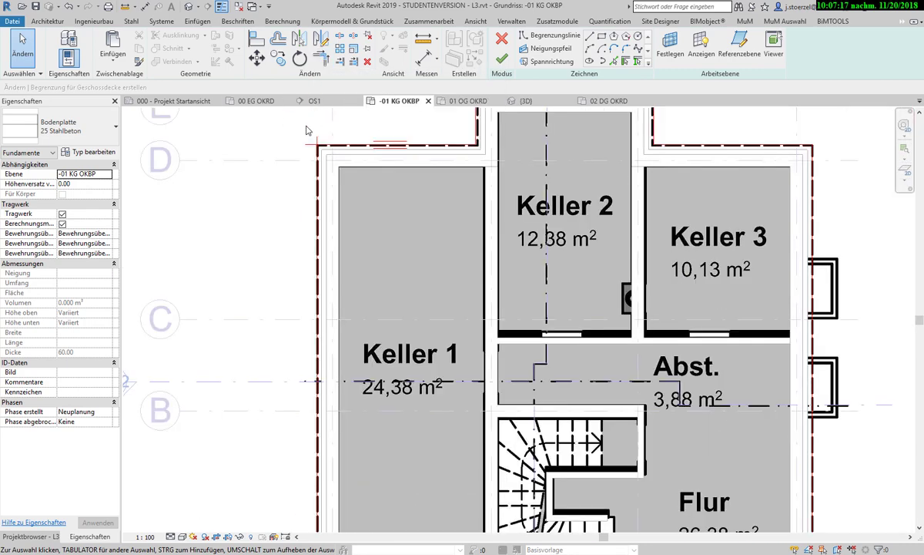
{"action": "scroll", "coordinate": [292, 119], "scroll_direction": "down", "scroll_amount": 2}
{"action": "middle_click_drag", "start_coordinate": [322, 529], "coordinate": [322, 406]}
{"action": "scroll", "coordinate": [322, 397], "scroll_direction": "up", "scroll_amount": 4}
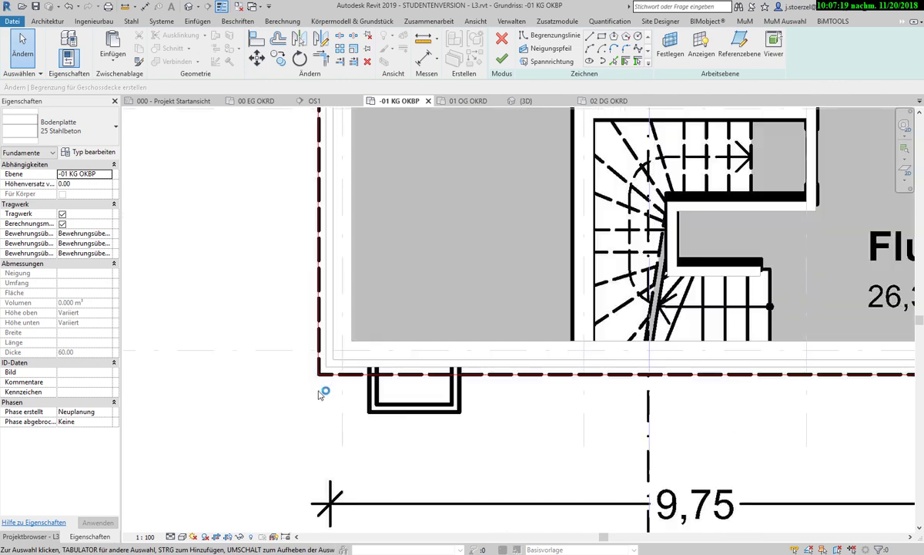
{"action": "scroll", "coordinate": [329, 362], "scroll_direction": "up", "scroll_amount": 2}
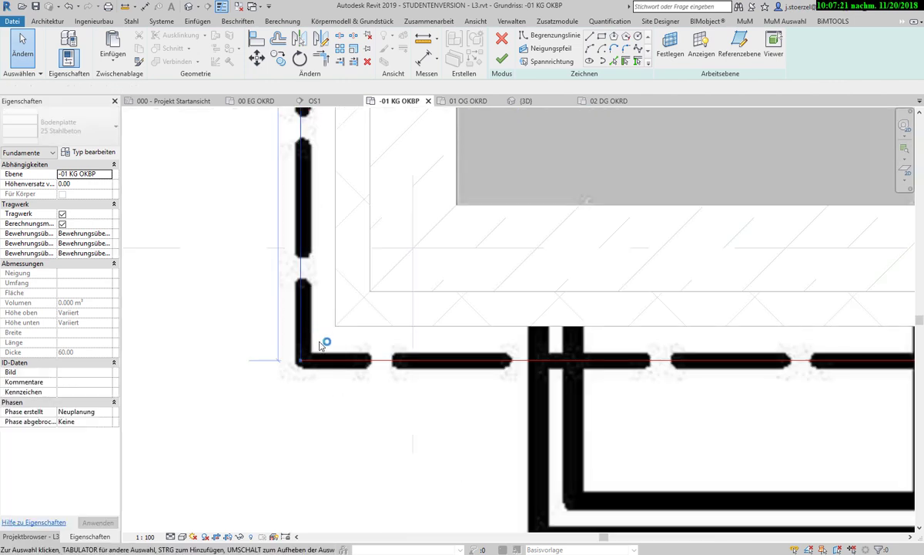
{"action": "left_click_drag", "start_coordinate": [301, 363], "coordinate": [301, 360]}
{"action": "left_click", "coordinate": [318, 362]}
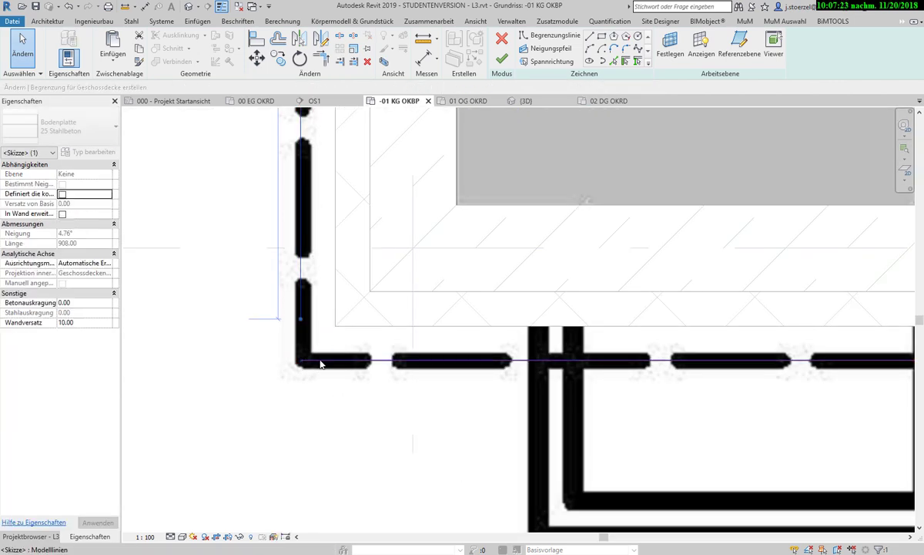
{"action": "left_click", "coordinate": [371, 382]}
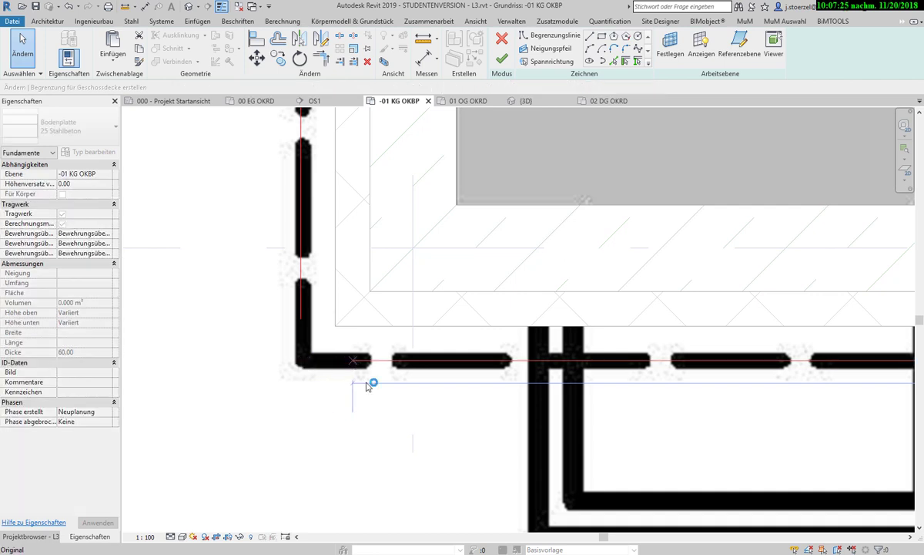
{"action": "scroll", "coordinate": [376, 409], "scroll_direction": "down", "scroll_amount": 1}
{"action": "scroll", "coordinate": [378, 411], "scroll_direction": "down", "scroll_amount": 2}
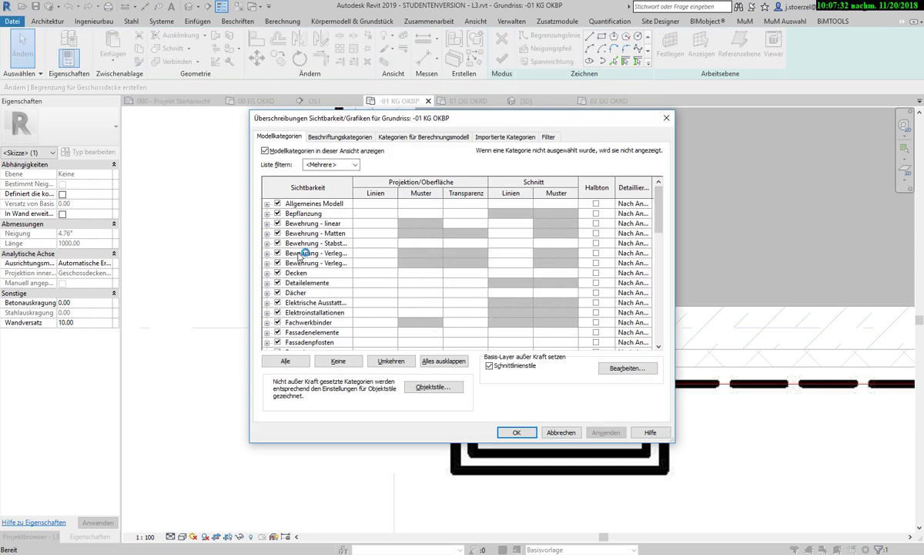
- Review the Modellkategorien list and close Visibility/Graphics Overrides with OK
{"action": "scroll", "coordinate": [302, 253], "scroll_direction": "down", "scroll_amount": 3}
{"action": "scroll", "coordinate": [302, 254], "scroll_direction": "down", "scroll_amount": 2}
{"action": "scroll", "coordinate": [303, 254], "scroll_direction": "down", "scroll_amount": 3}
{"action": "scroll", "coordinate": [303, 253], "scroll_direction": "down", "scroll_amount": 2}
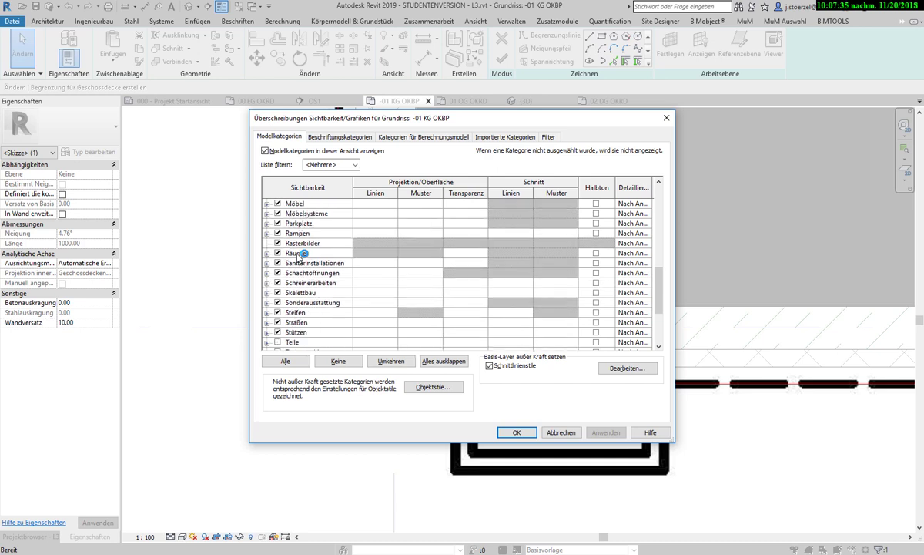
{"action": "scroll", "coordinate": [302, 253], "scroll_direction": "down", "scroll_amount": 2}
{"action": "scroll", "coordinate": [302, 254], "scroll_direction": "down", "scroll_amount": 2}
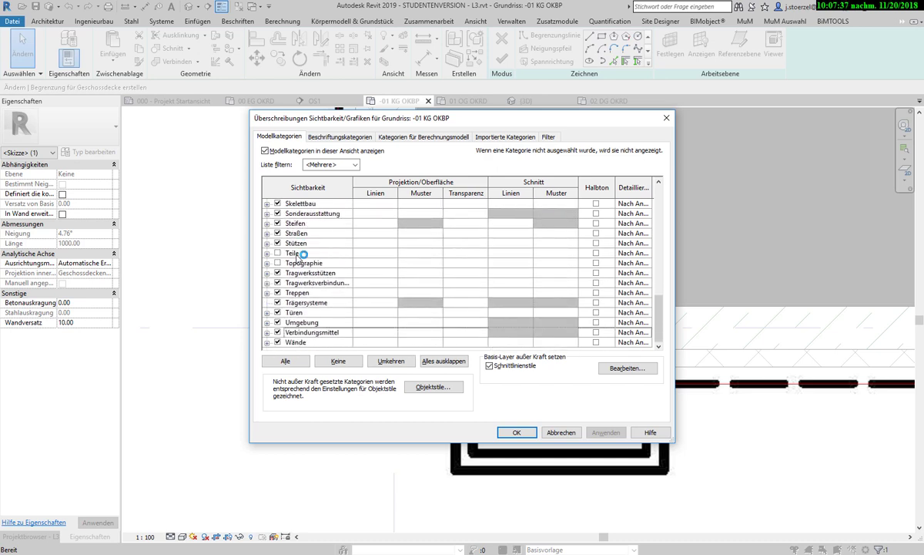
{"action": "scroll", "coordinate": [303, 254], "scroll_direction": "up", "scroll_amount": 2}
{"action": "scroll", "coordinate": [303, 253], "scroll_direction": "up", "scroll_amount": 2}
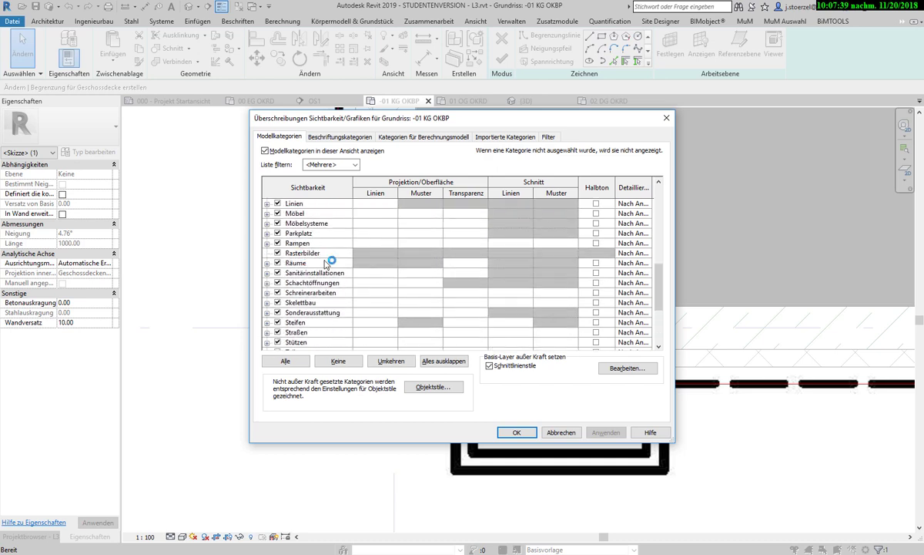
{"action": "left_click", "coordinate": [277, 252]}
{"action": "left_click", "coordinate": [516, 433]}
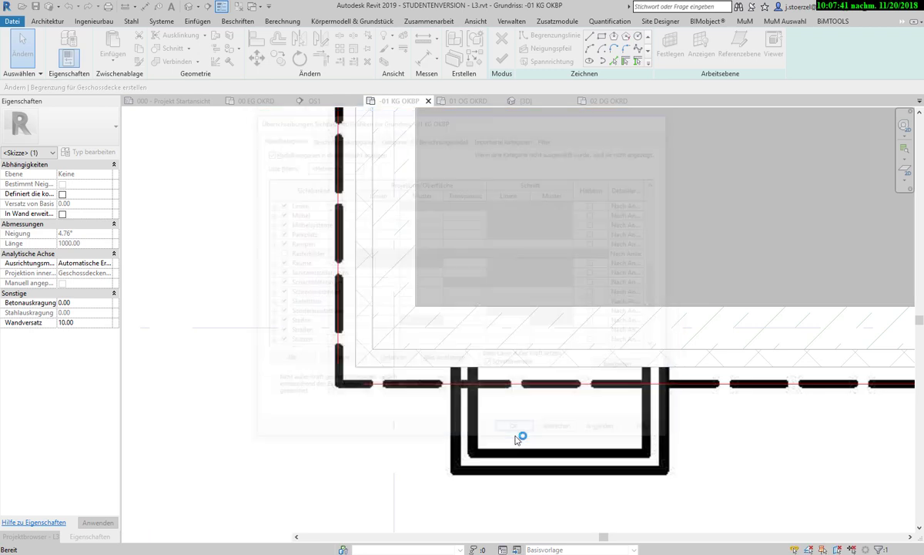
- Pan and zoom to the slab sketch's top-left corner
{"action": "scroll", "coordinate": [415, 350], "scroll_direction": "down", "scroll_amount": 3}
{"action": "mouse_move", "coordinate": [444, 330]}
{"action": "middle_mouse_down"}
{"action": "mouse_move", "coordinate": [426, 312]}
{"action": "mouse_move", "coordinate": [351, 323]}
{"action": "middle_mouse_up"}
{"action": "scroll", "coordinate": [349, 320], "scroll_direction": "up", "scroll_amount": 3}
{"action": "scroll", "coordinate": [345, 309], "scroll_direction": "up", "scroll_amount": 1}
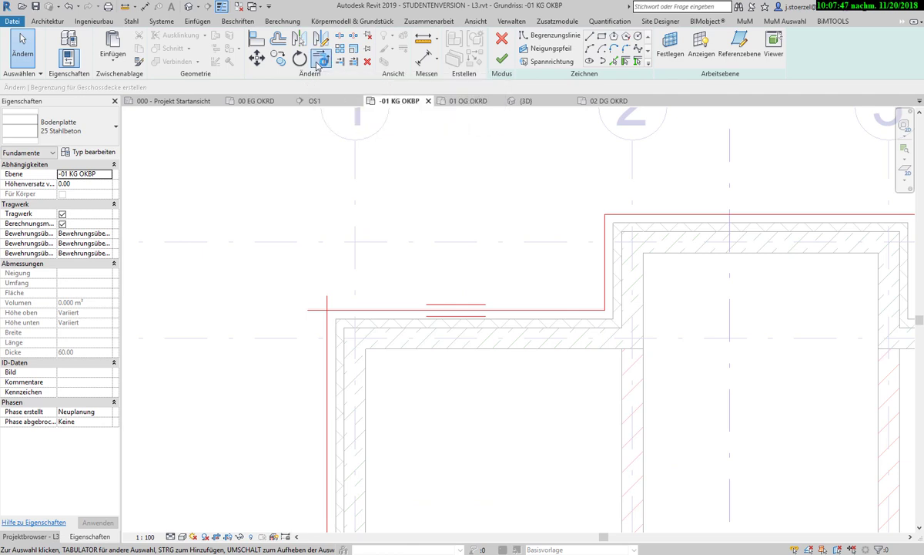
- Try a Stutzen/dehnen für Ecke (TR) join at the top-left and undo the wrong trim
{"action": "left_click", "coordinate": [317, 65]}
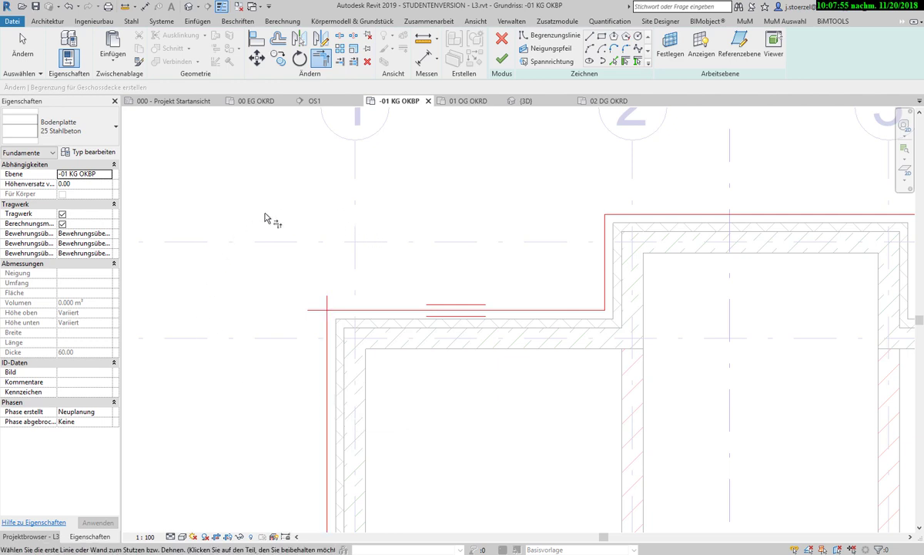
{"action": "left_click", "coordinate": [326, 303]}
{"action": "left_click", "coordinate": [318, 310]}
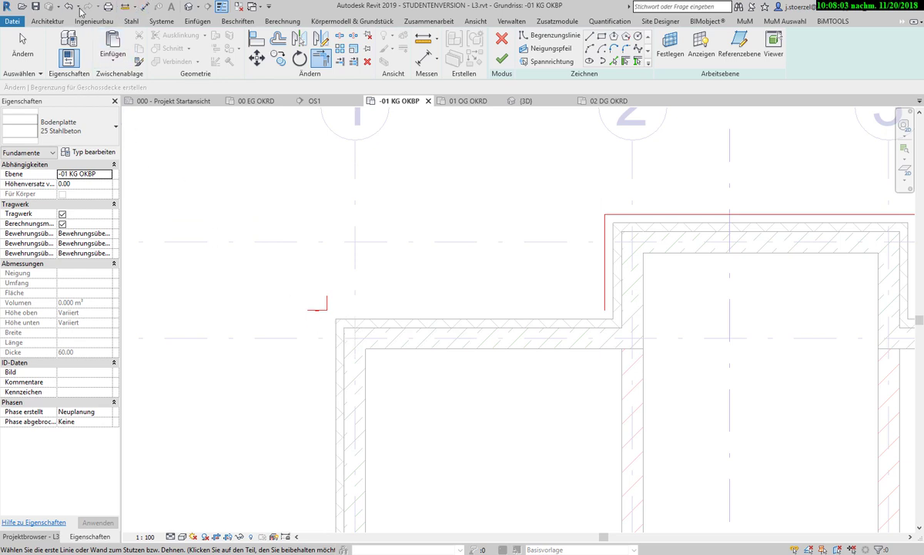
{"action": "left_click", "coordinate": [70, 7]}
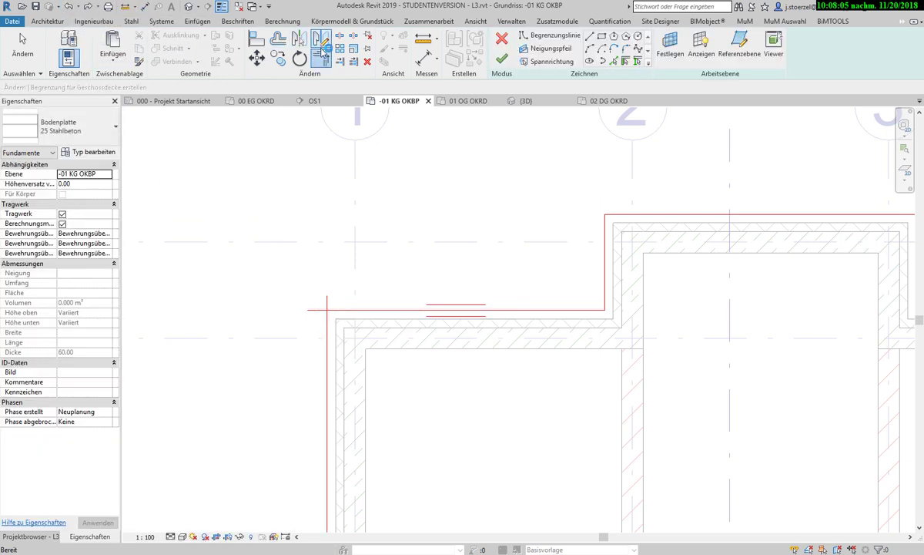
- Join the vertical and top horizontal boundary lines into a clean top-left corner
{"action": "left_click", "coordinate": [330, 376]}
{"action": "left_click", "coordinate": [376, 316]}
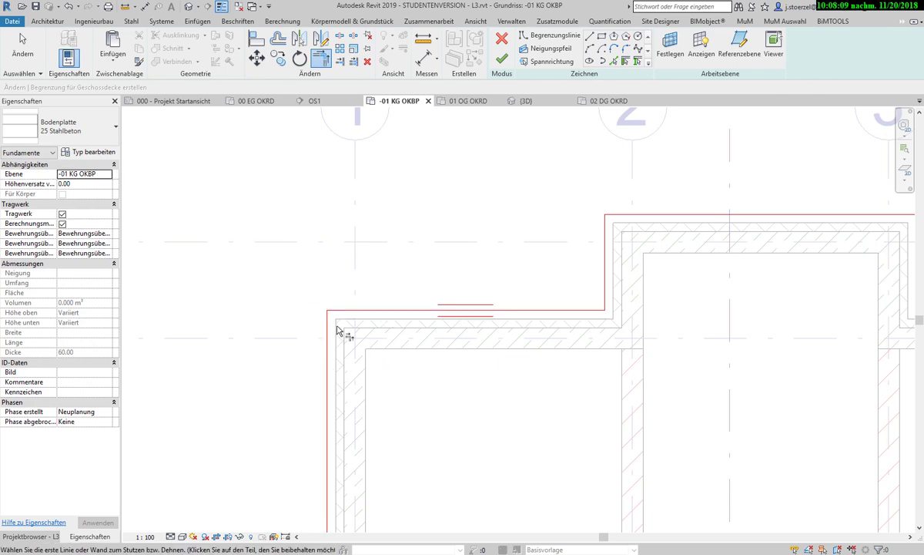
{"action": "scroll", "coordinate": [392, 360], "scroll_direction": "down", "scroll_amount": 4}
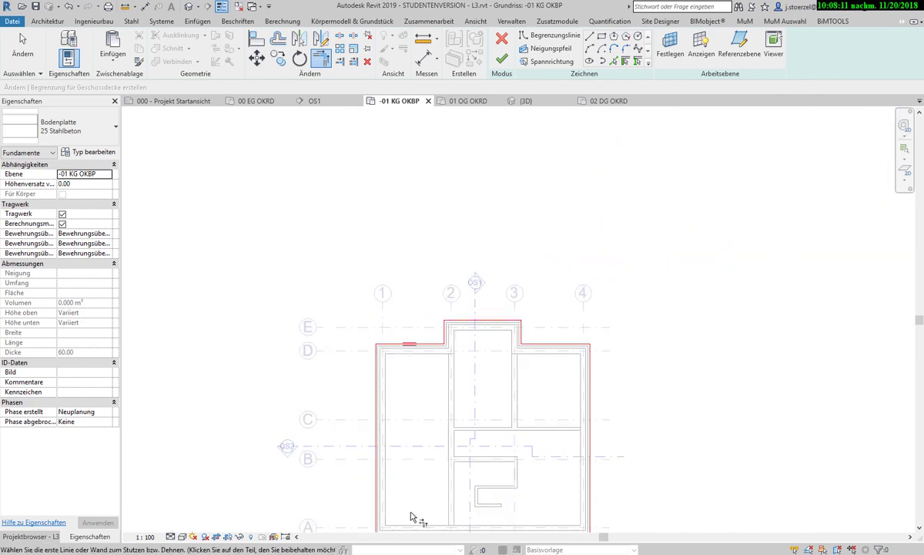
{"action": "scroll", "coordinate": [329, 365], "scroll_direction": "up", "scroll_amount": 3}
{"action": "scroll", "coordinate": [329, 365], "scroll_direction": "up", "scroll_amount": 3}
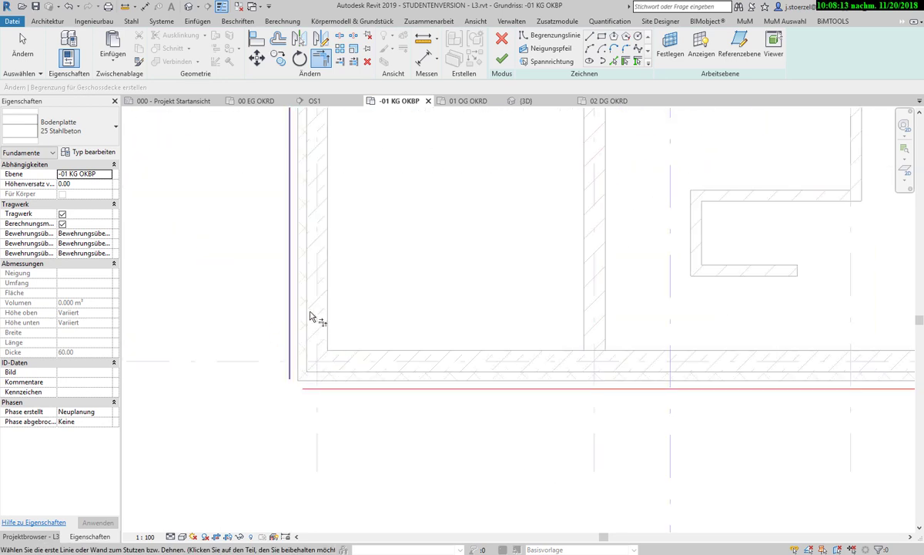
- Join the left and bottom boundary lines into a clean bottom-left corner
{"action": "left_click", "coordinate": [359, 388]}
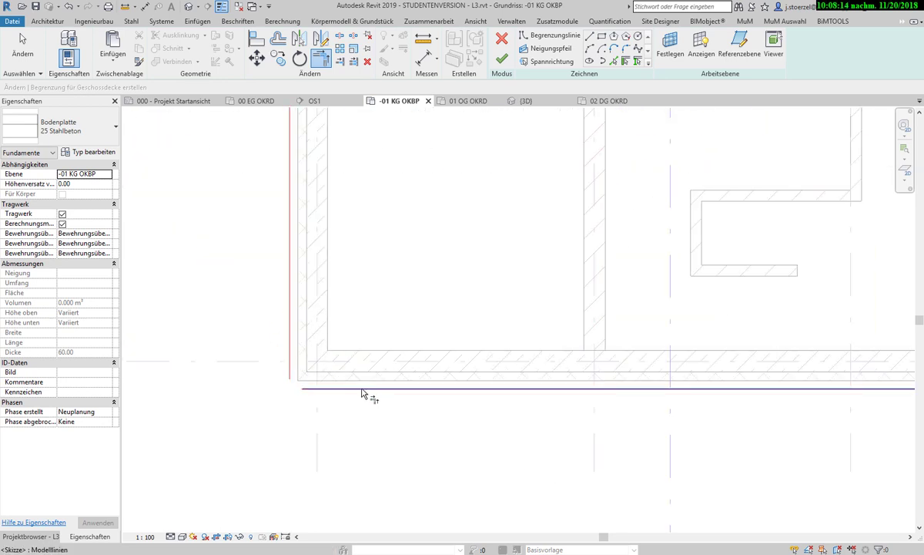
{"action": "left_click", "coordinate": [291, 344]}
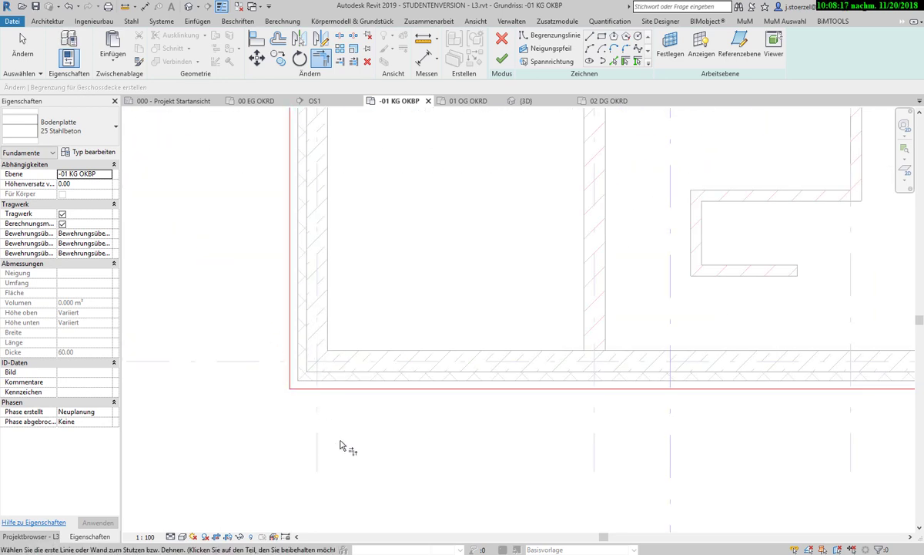
{"action": "scroll", "coordinate": [340, 449], "scroll_direction": "down", "scroll_amount": 2}
{"action": "scroll", "coordinate": [345, 447], "scroll_direction": "down", "scroll_amount": 2}
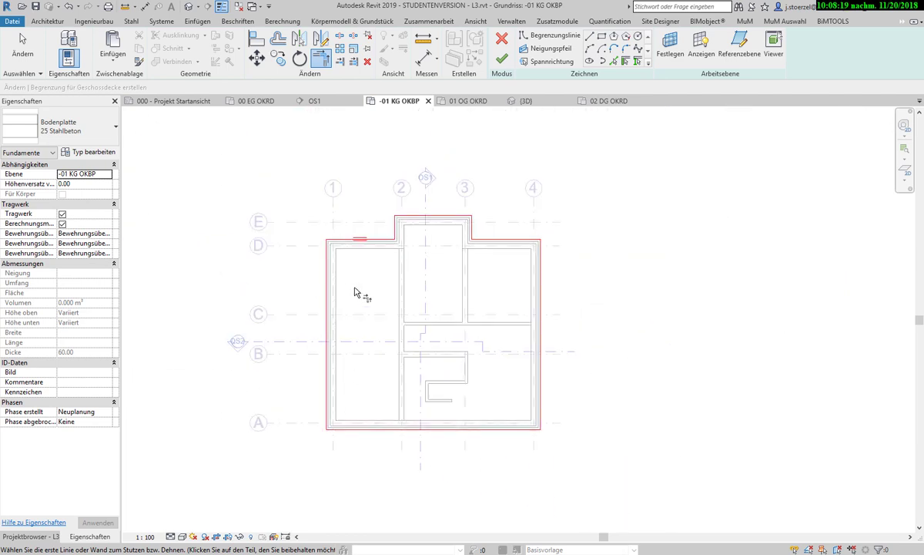
{"action": "scroll", "coordinate": [371, 211], "scroll_direction": "up", "scroll_amount": 4}
{"action": "scroll", "coordinate": [393, 243], "scroll_direction": "up", "scroll_amount": 2}
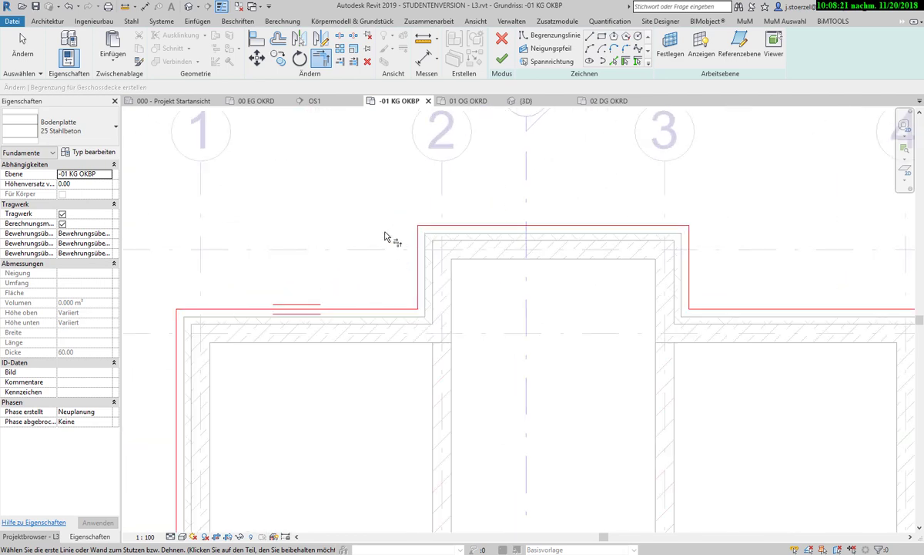
{"action": "scroll", "coordinate": [674, 377], "scroll_direction": "down", "scroll_amount": 3}
{"action": "mouse_move", "coordinate": [671, 382]}
{"action": "middle_mouse_down"}
{"action": "mouse_move", "coordinate": [551, 256]}
{"action": "mouse_move", "coordinate": [539, 286]}
{"action": "middle_mouse_up"}
{"action": "scroll", "coordinate": [539, 286], "scroll_direction": "down", "scroll_amount": 2}
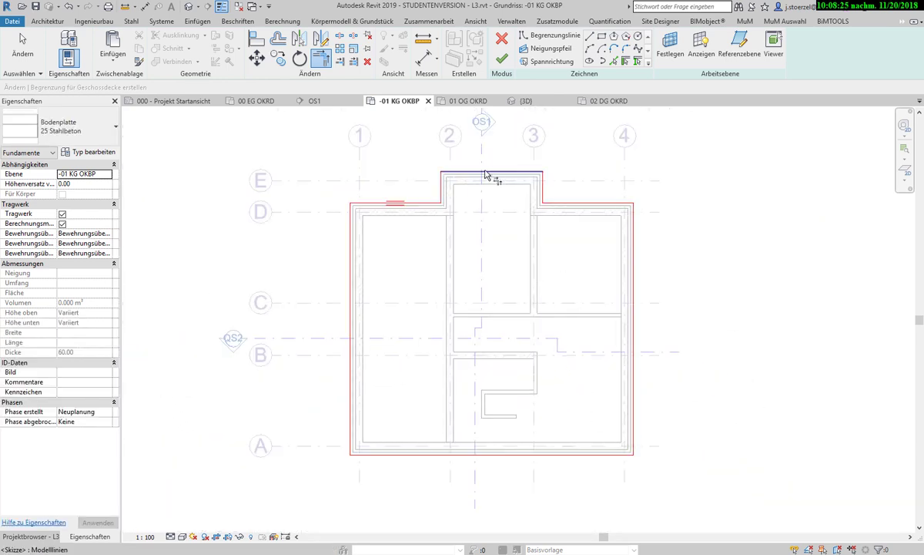
{"action": "scroll", "coordinate": [411, 182], "scroll_direction": "up", "scroll_amount": 3}
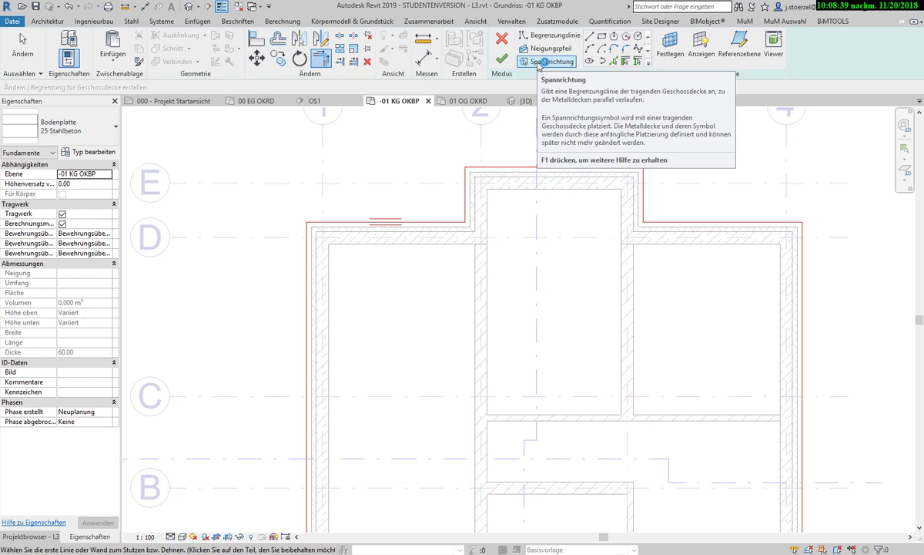
- Assign the Spannrichtung to the top boundary line and choose Bearbeitungsmodus beenden
{"action": "left_click", "coordinate": [539, 62]}
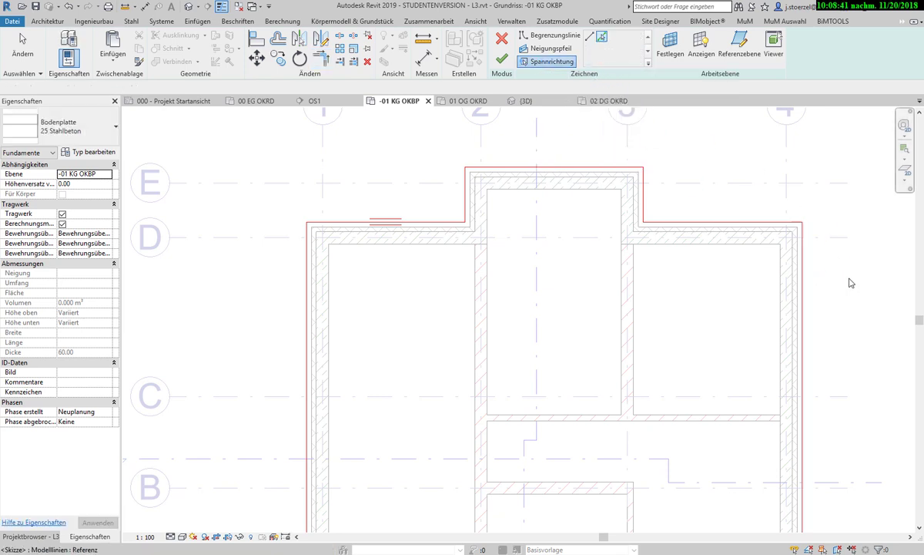
{"action": "scroll", "coordinate": [846, 361], "scroll_direction": "down", "scroll_amount": 2}
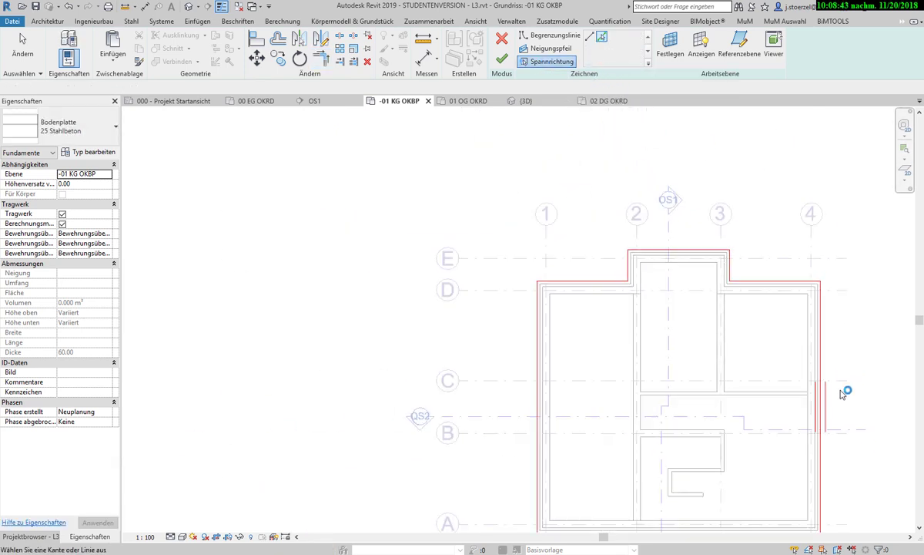
{"action": "left_click", "coordinate": [593, 282]}
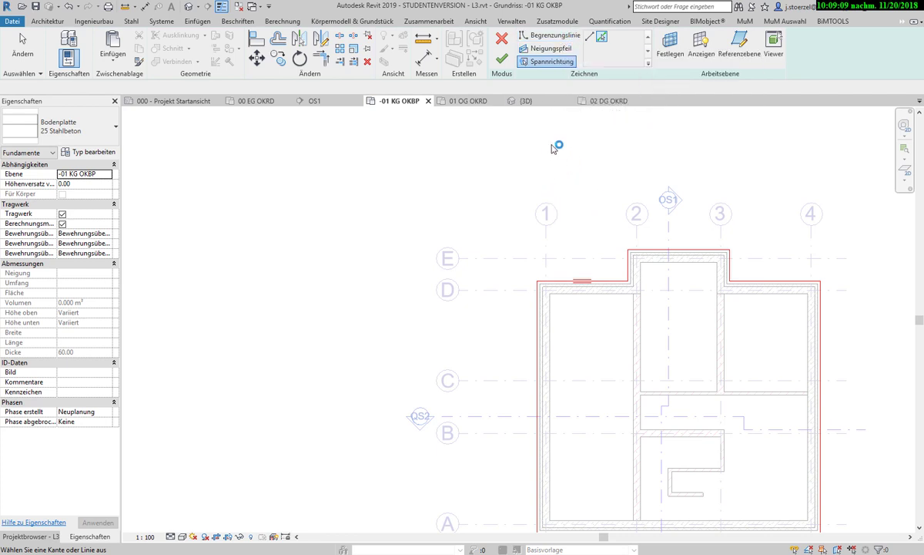
{"action": "left_click", "coordinate": [503, 59]}
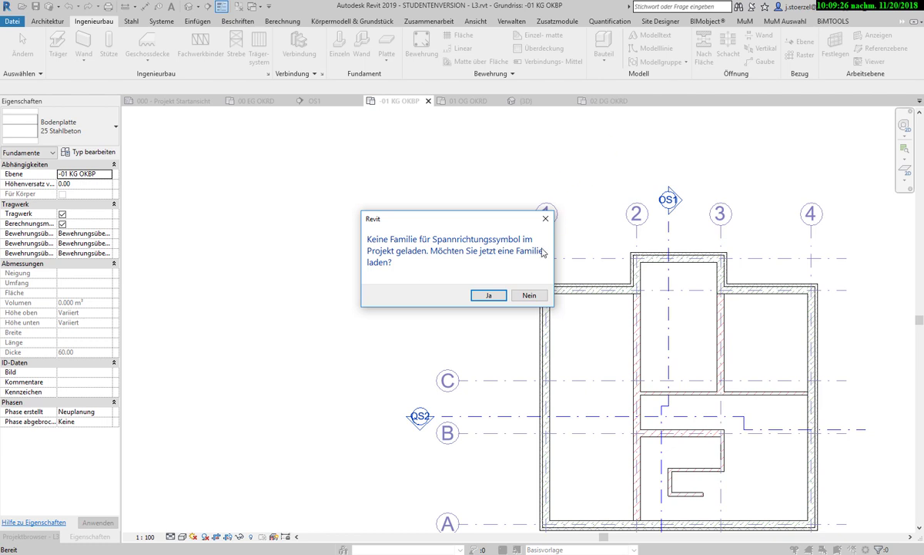
- Skip loading the span-direction family, orbit the slab in default 3D, then open section OS1
{"action": "left_click", "coordinate": [537, 298]}
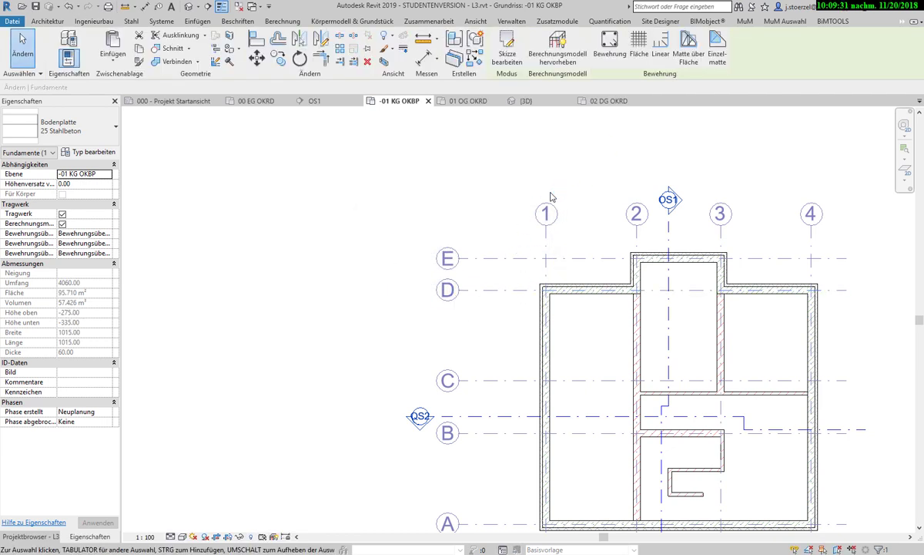
{"action": "left_click", "coordinate": [189, 8]}
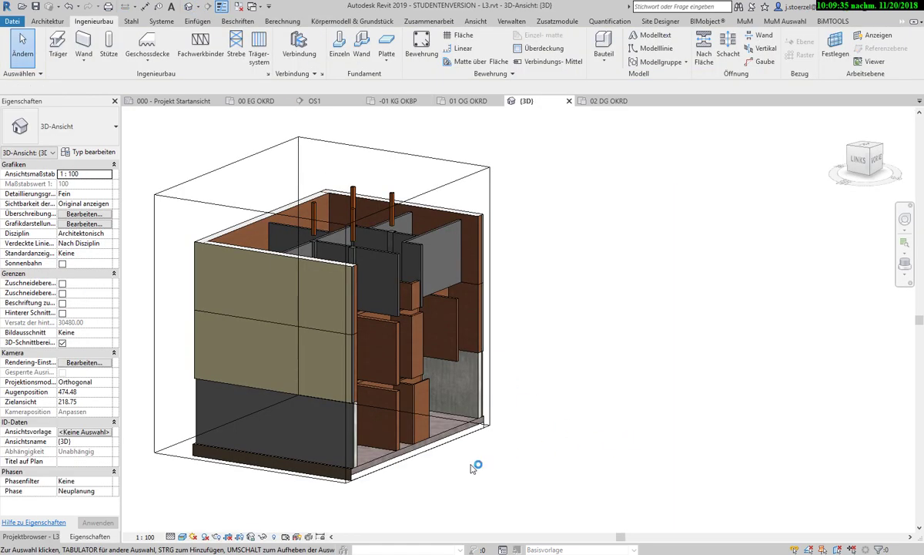
{"action": "scroll", "coordinate": [435, 489], "scroll_direction": "up", "scroll_amount": 2}
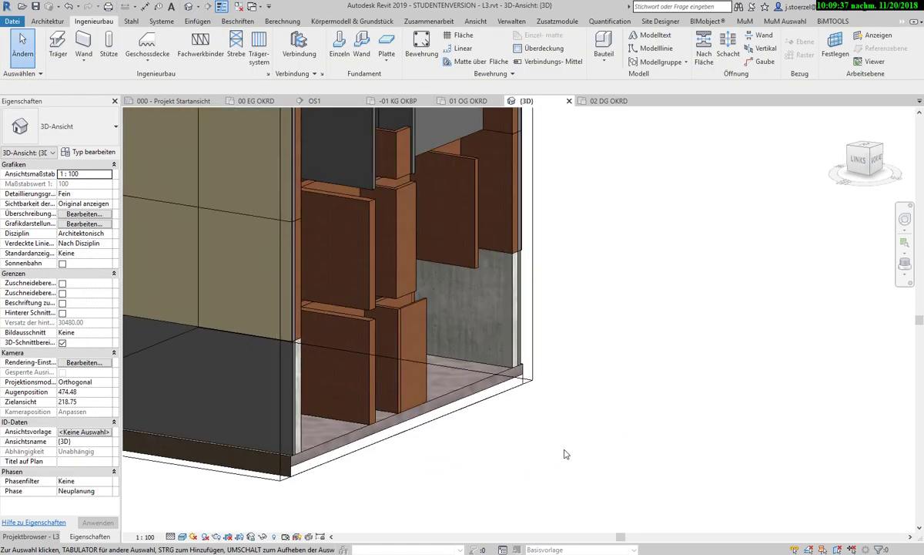
{"action": "middle_click_drag", "start_coordinate": [571, 466], "coordinate": [559, 442], "text": "shift"}
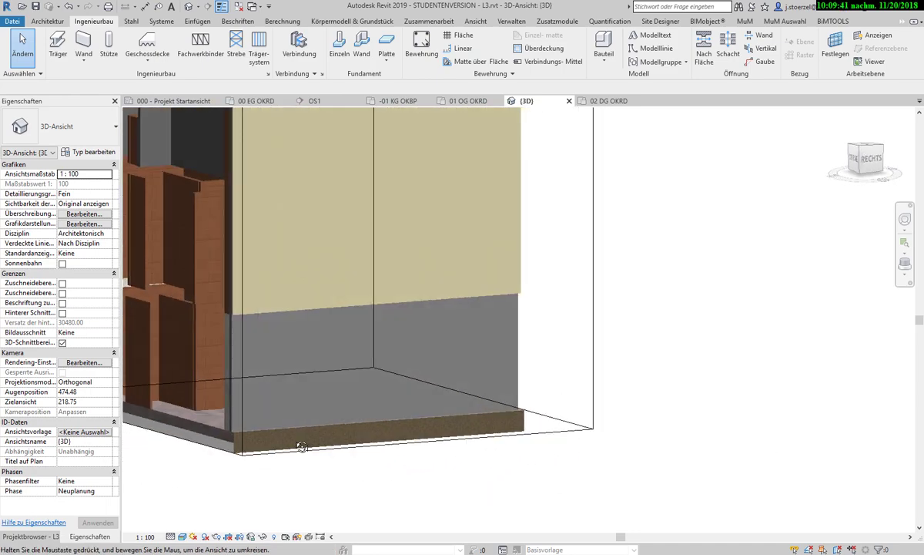
{"action": "mouse_move", "coordinate": [560, 441]}
{"action": "middle_mouse_down", "text": "shift"}
{"action": "mouse_move", "coordinate": [371, 507]}
{"action": "mouse_move", "coordinate": [532, 478]}
{"action": "middle_mouse_up", "text": "shift"}
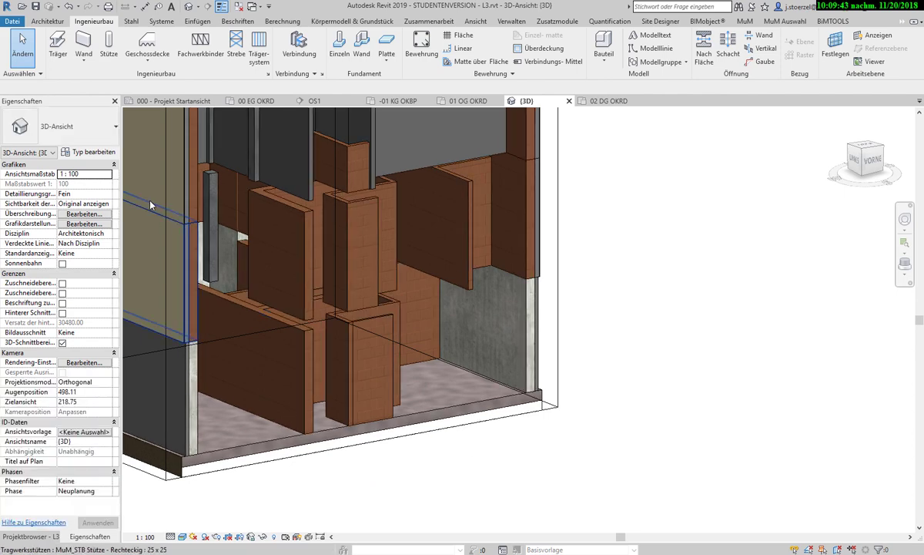
{"action": "left_click", "coordinate": [316, 100]}
- Zoom into the bottom slab in section OS1 and switch its visual style to Schattiert
{"action": "scroll", "coordinate": [385, 499], "scroll_direction": "up", "scroll_amount": 3}
{"action": "scroll", "coordinate": [401, 431], "scroll_direction": "up", "scroll_amount": 3}
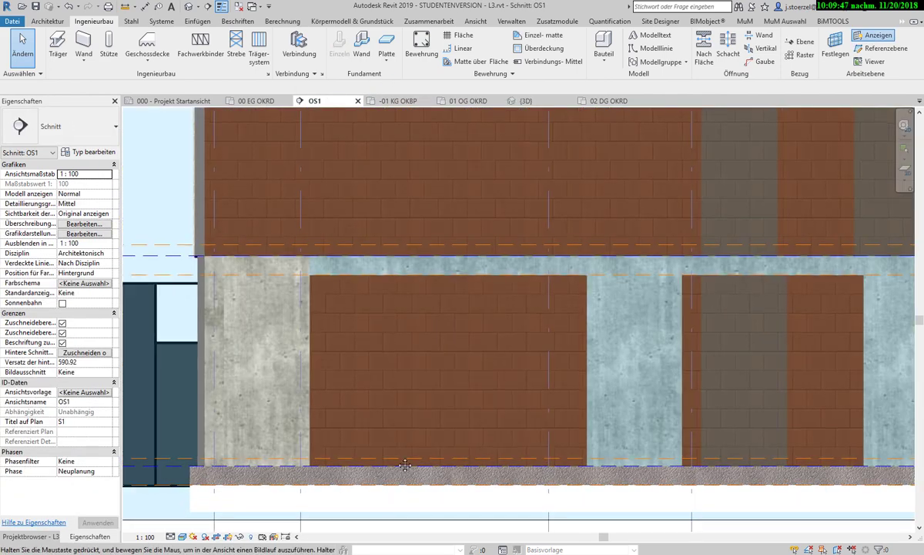
{"action": "scroll", "coordinate": [425, 356], "scroll_direction": "up", "scroll_amount": 2}
{"action": "scroll", "coordinate": [356, 372], "scroll_direction": "up", "scroll_amount": 2}
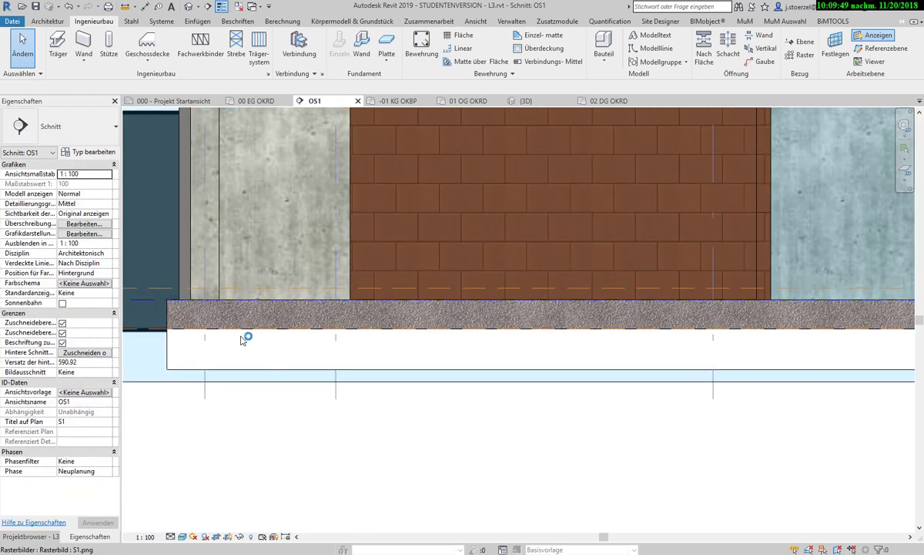
{"action": "scroll", "coordinate": [399, 356], "scroll_direction": "down", "scroll_amount": 2}
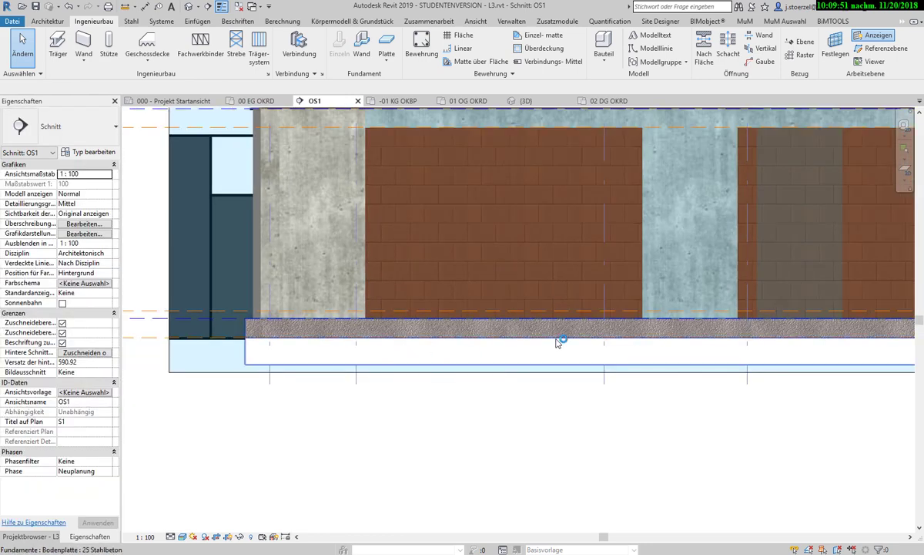
{"action": "scroll", "coordinate": [493, 361], "scroll_direction": "down", "scroll_amount": 1}
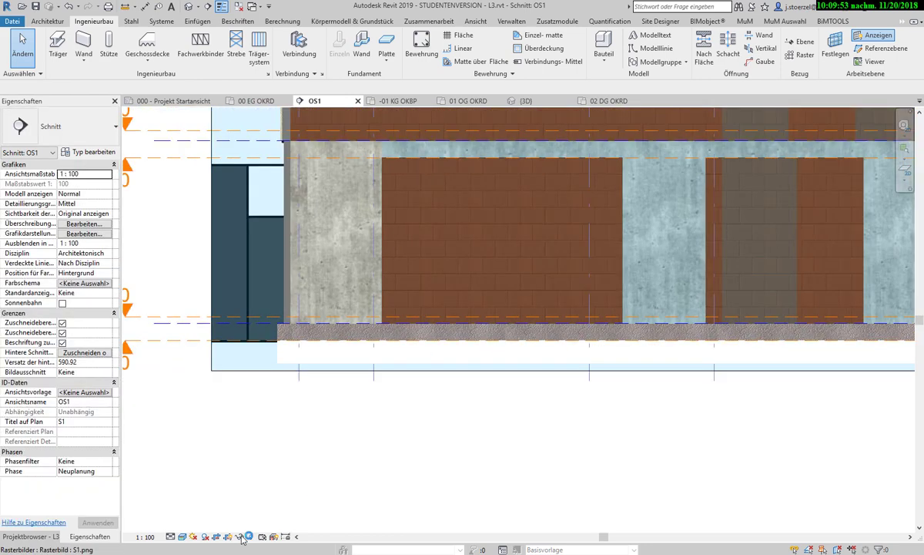
{"action": "left_click", "coordinate": [183, 536]}
{"action": "left_click", "coordinate": [204, 491]}
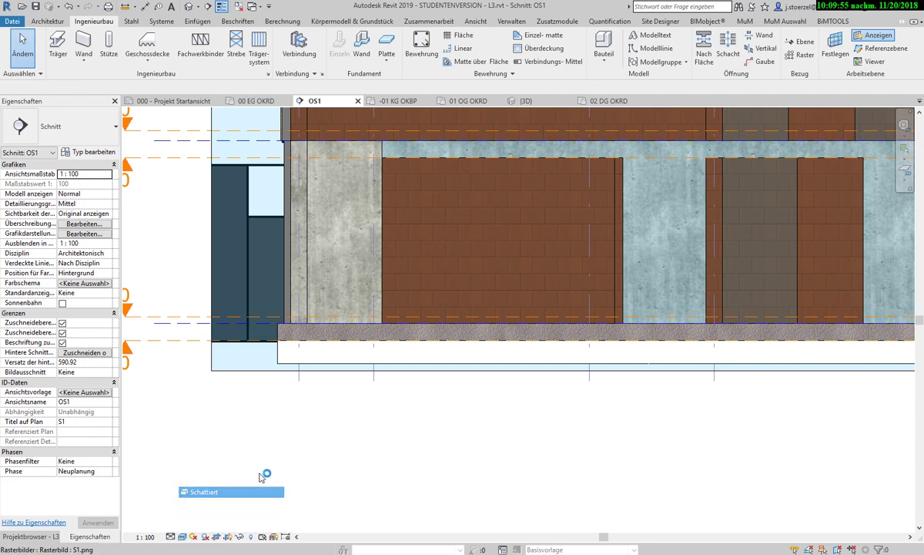
{"action": "scroll", "coordinate": [367, 336], "scroll_direction": "up", "scroll_amount": 2}
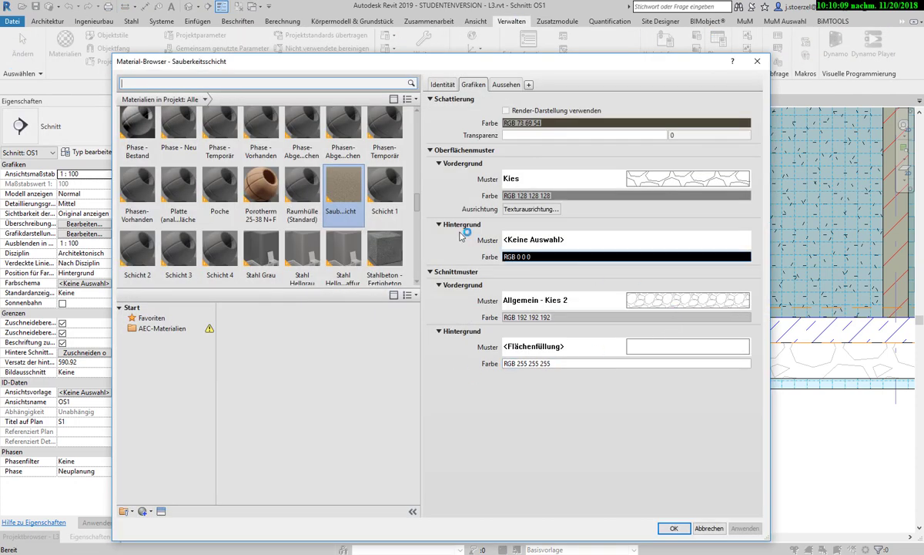
- Set the Allgemein - Kies 2 cut pattern's import scale to 1 and keep it as the cut pattern
{"action": "left_click", "coordinate": [647, 300]}
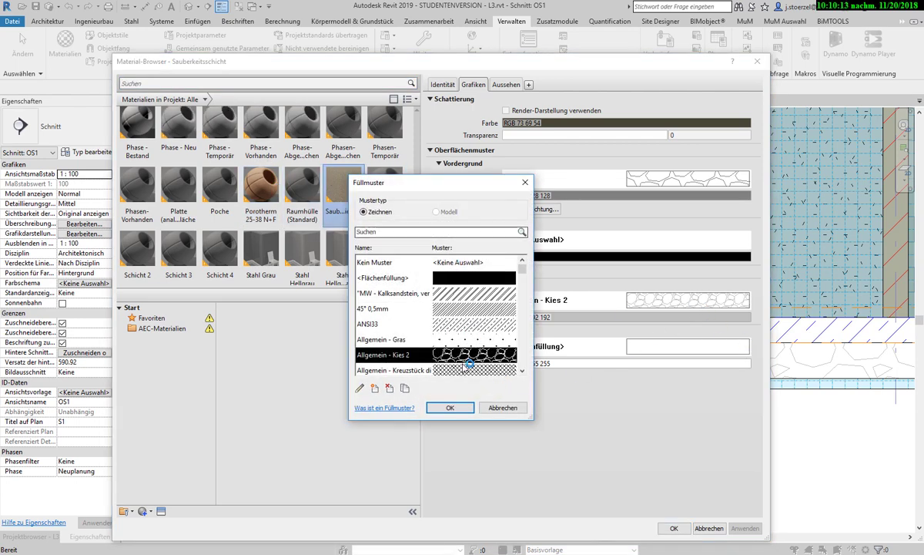
{"action": "left_click", "coordinate": [359, 389]}
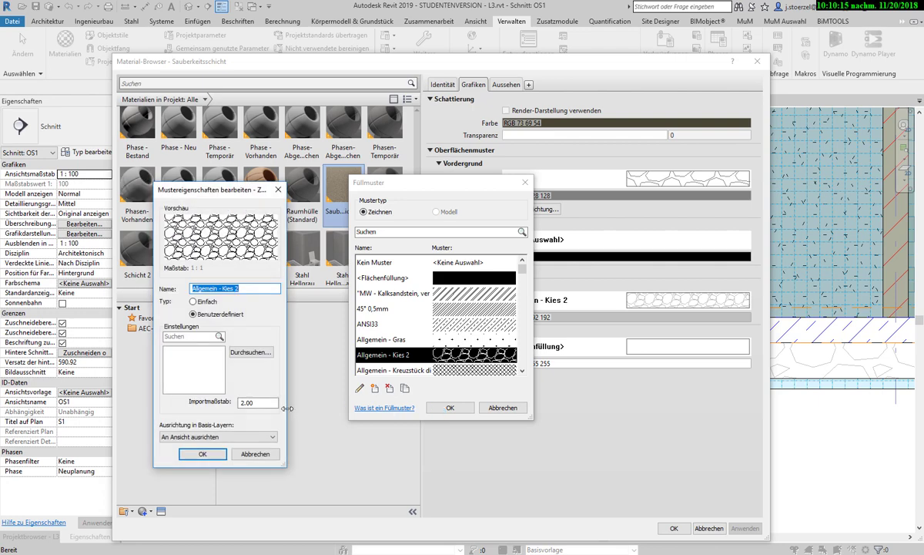
{"action": "left_click", "coordinate": [283, 399]}
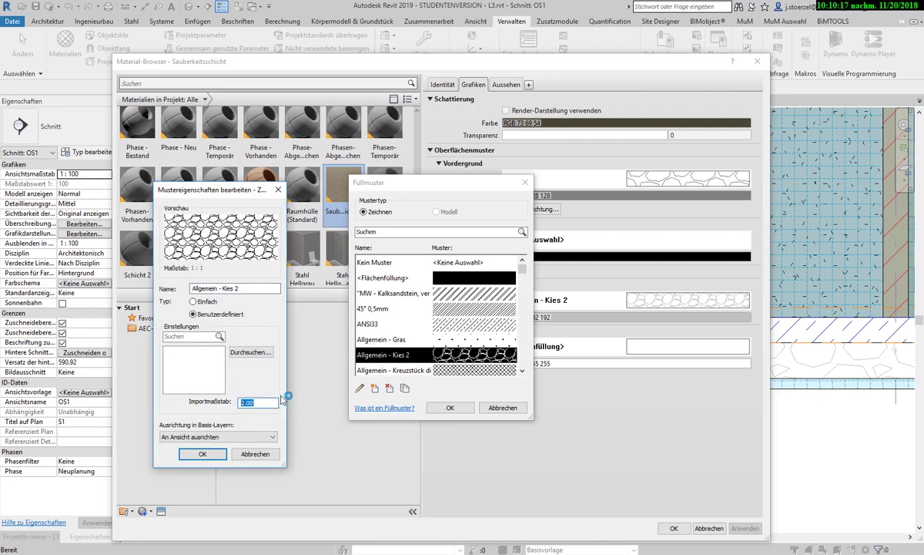
{"action": "type", "text": "1"}
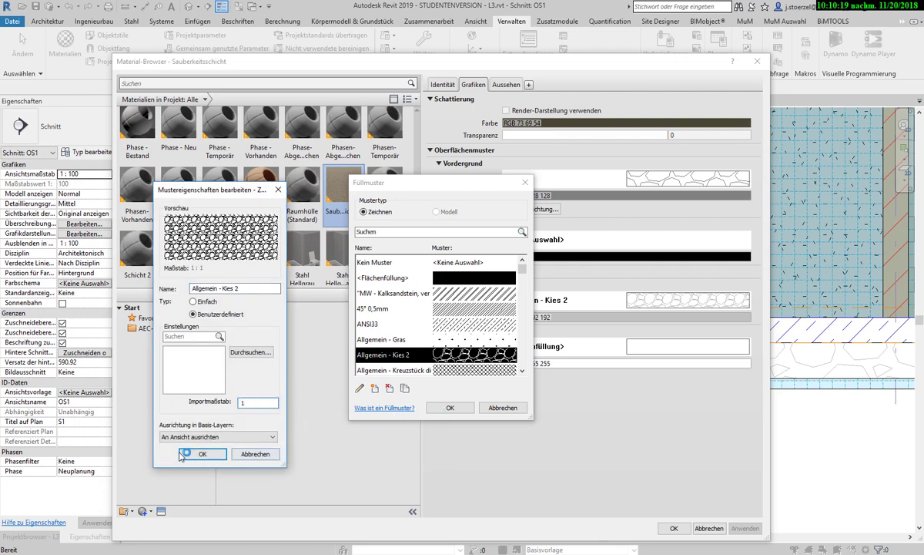
{"action": "left_click", "coordinate": [182, 453]}
{"action": "left_click", "coordinate": [449, 406]}
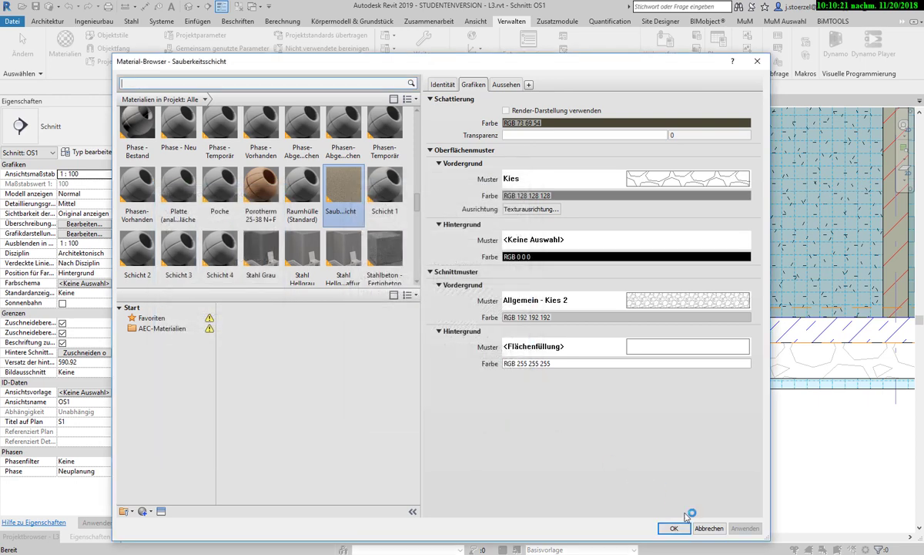
- Choose Schüttung as Sauberkeitsschicht's foreground cut pattern and apply the material changes
{"action": "left_click", "coordinate": [675, 529]}
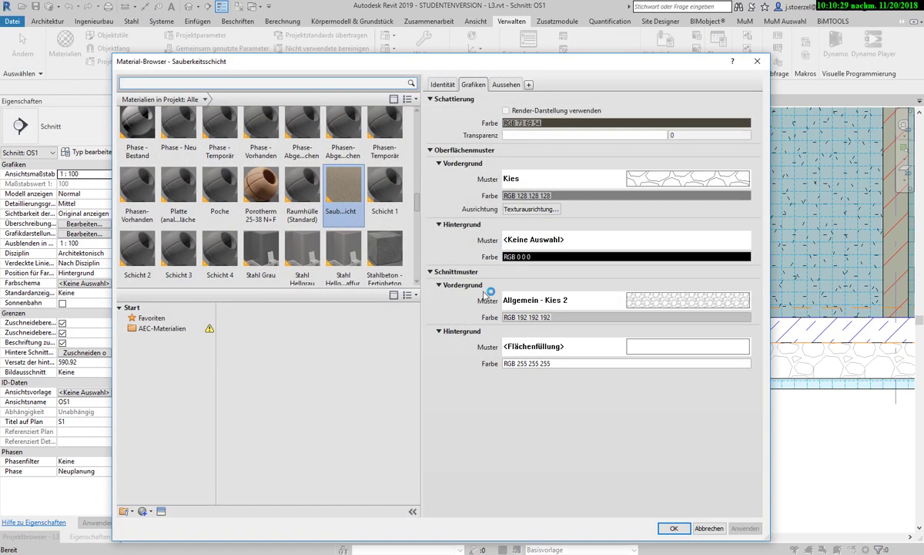
{"action": "left_click", "coordinate": [676, 307]}
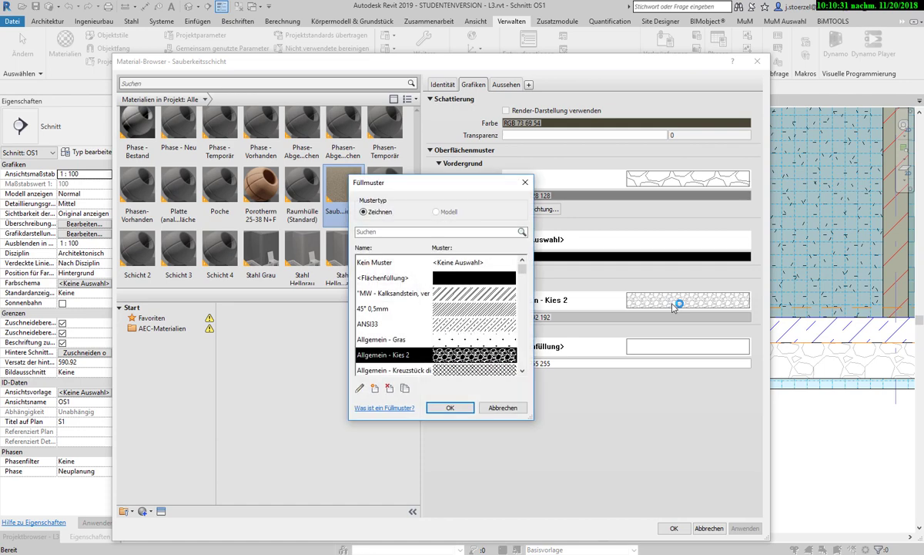
{"action": "scroll", "coordinate": [450, 327], "scroll_direction": "down", "scroll_amount": 3}
{"action": "scroll", "coordinate": [450, 327], "scroll_direction": "down", "scroll_amount": 3}
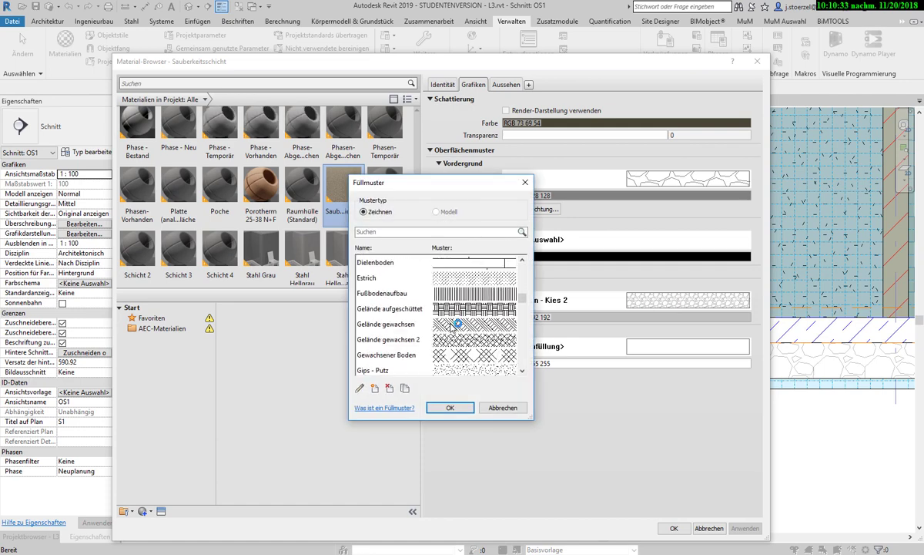
{"action": "scroll", "coordinate": [450, 327], "scroll_direction": "down", "scroll_amount": 3}
{"action": "scroll", "coordinate": [453, 327], "scroll_direction": "down", "scroll_amount": 3}
{"action": "scroll", "coordinate": [453, 326], "scroll_direction": "down", "scroll_amount": 3}
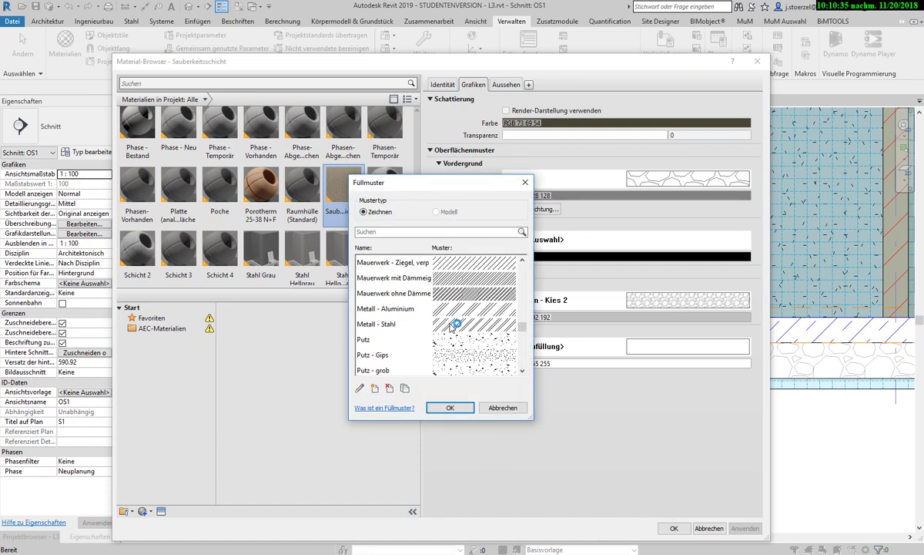
{"action": "scroll", "coordinate": [452, 331], "scroll_direction": "down", "scroll_amount": 3}
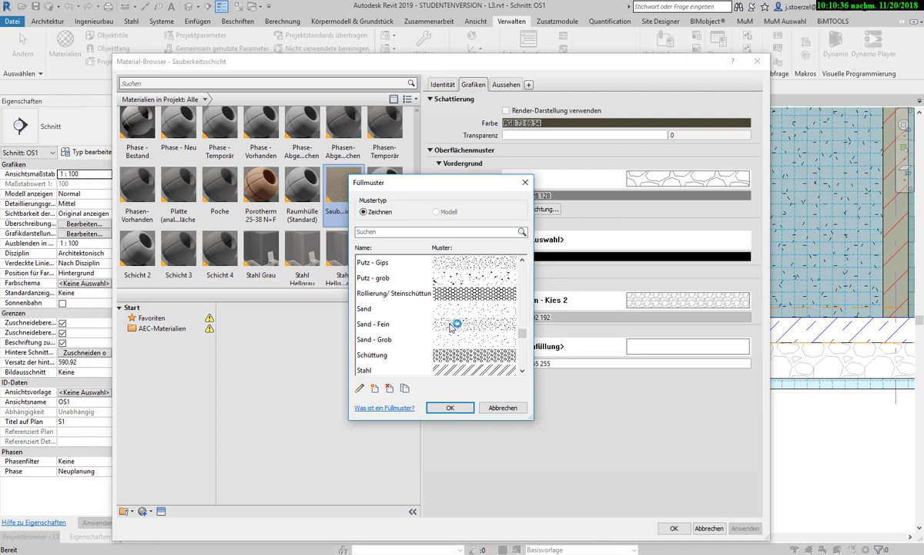
{"action": "left_click", "coordinate": [378, 355]}
{"action": "left_click", "coordinate": [449, 407]}
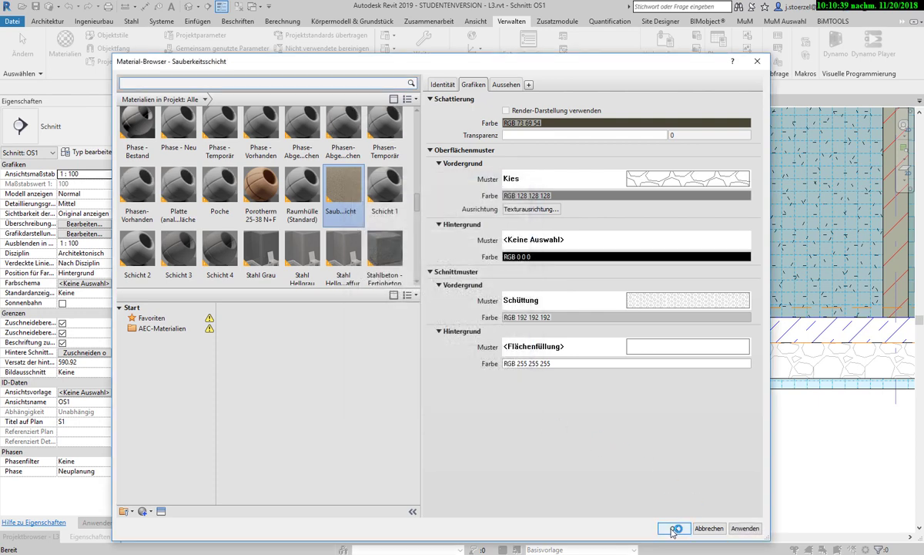
{"action": "key", "text": "Return"}
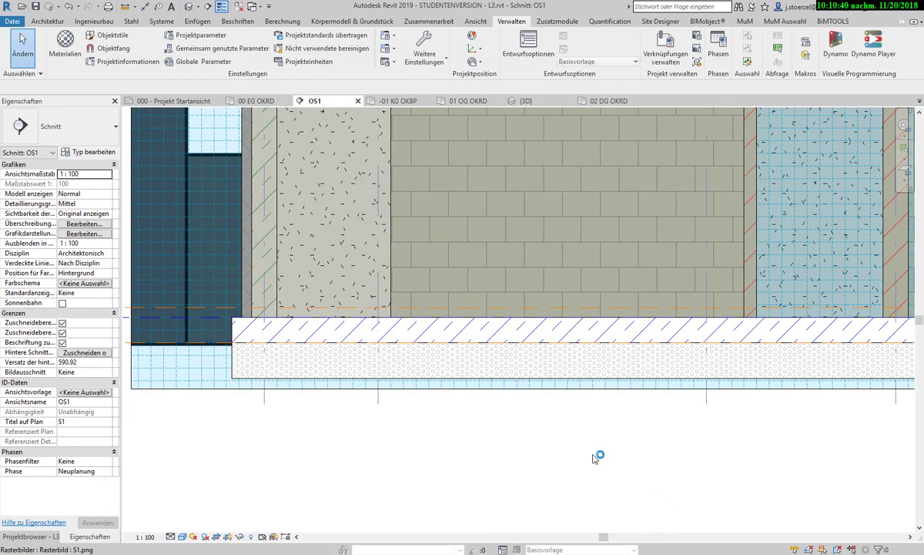
- Select the S1.png raster image and zoom out to show the section down to -01 KG UKBP -3.000
{"action": "left_click", "coordinate": [562, 415]}
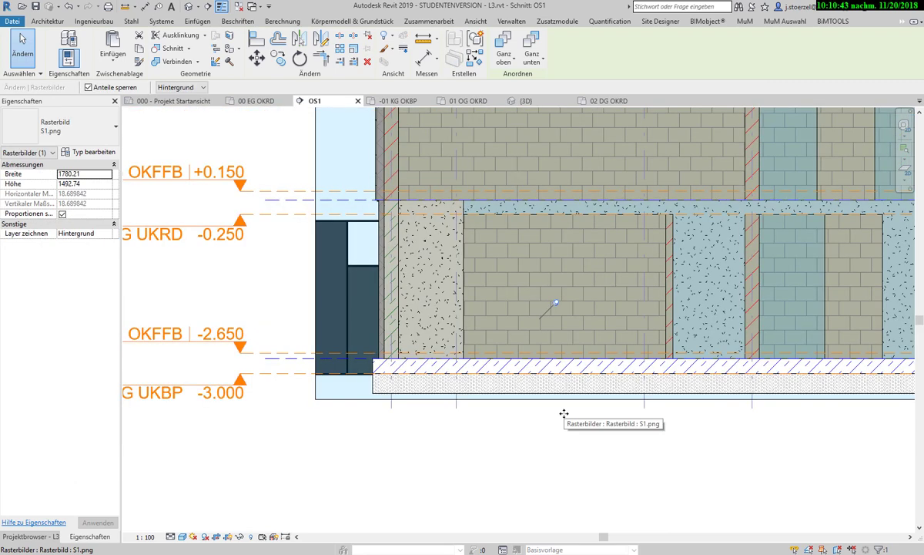
{"action": "scroll", "coordinate": [564, 414], "scroll_direction": "down", "scroll_amount": 3}
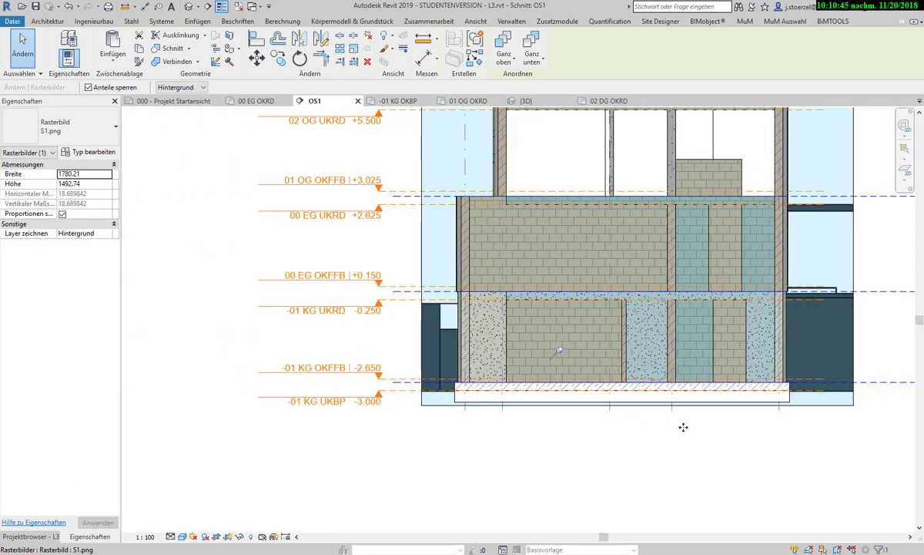